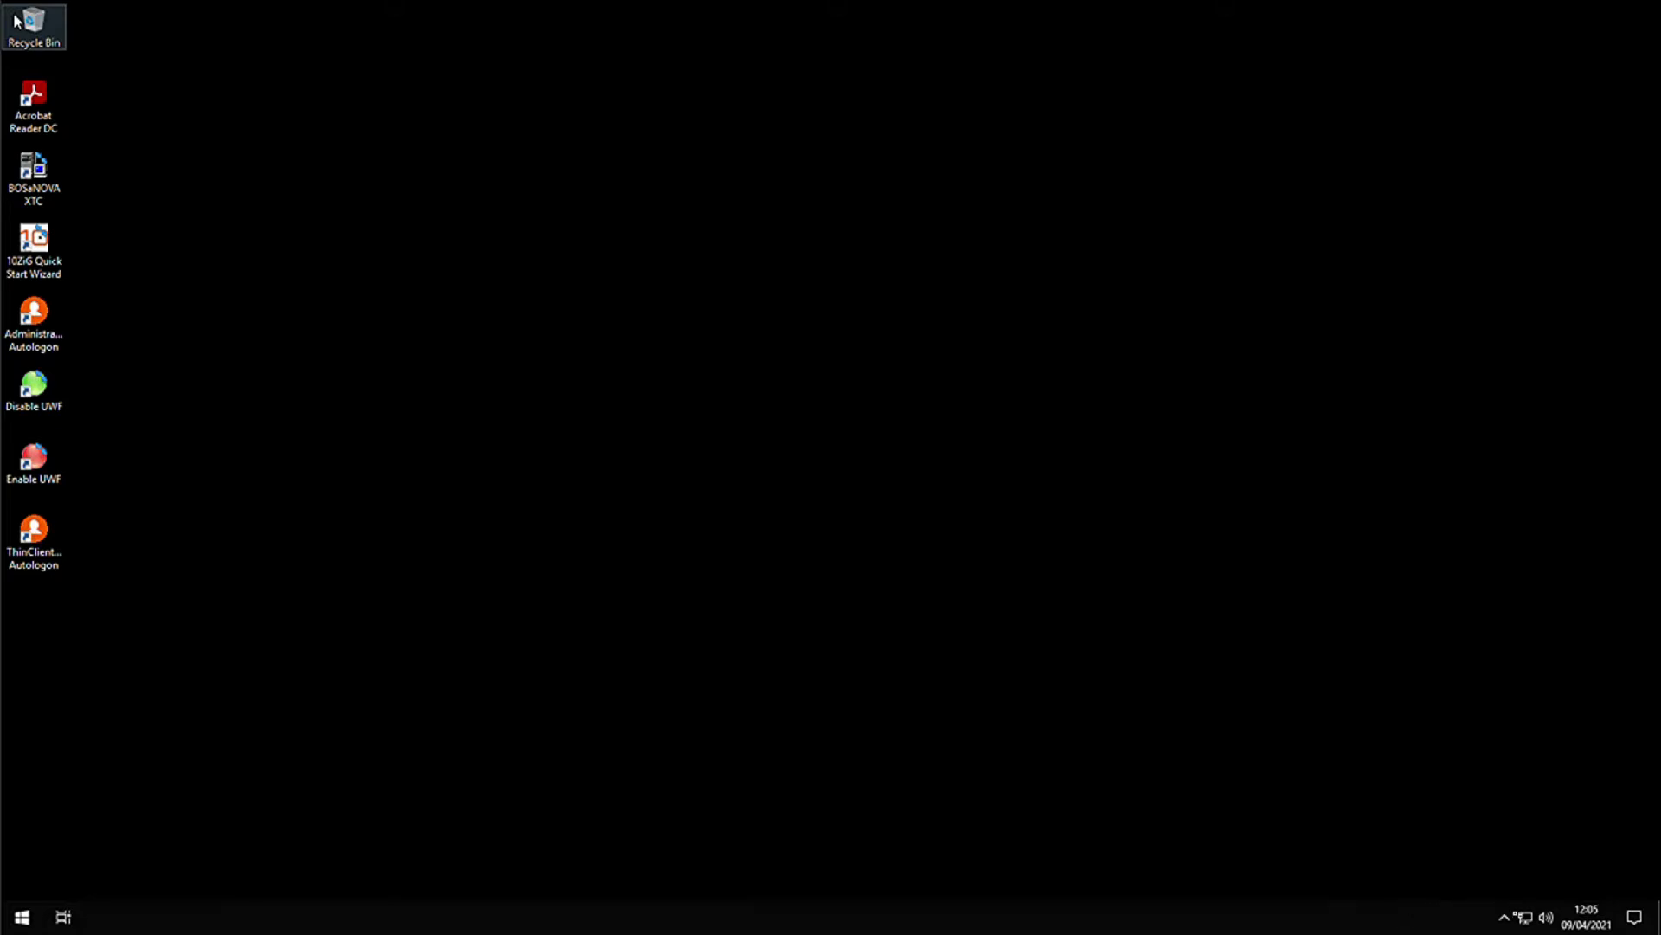
- Open the UWF Wizard configuration from the green tray icon, showing the 1024 MB RAM overlay and Disabled status
{"action": "left_click", "coordinate": [1511, 921]}
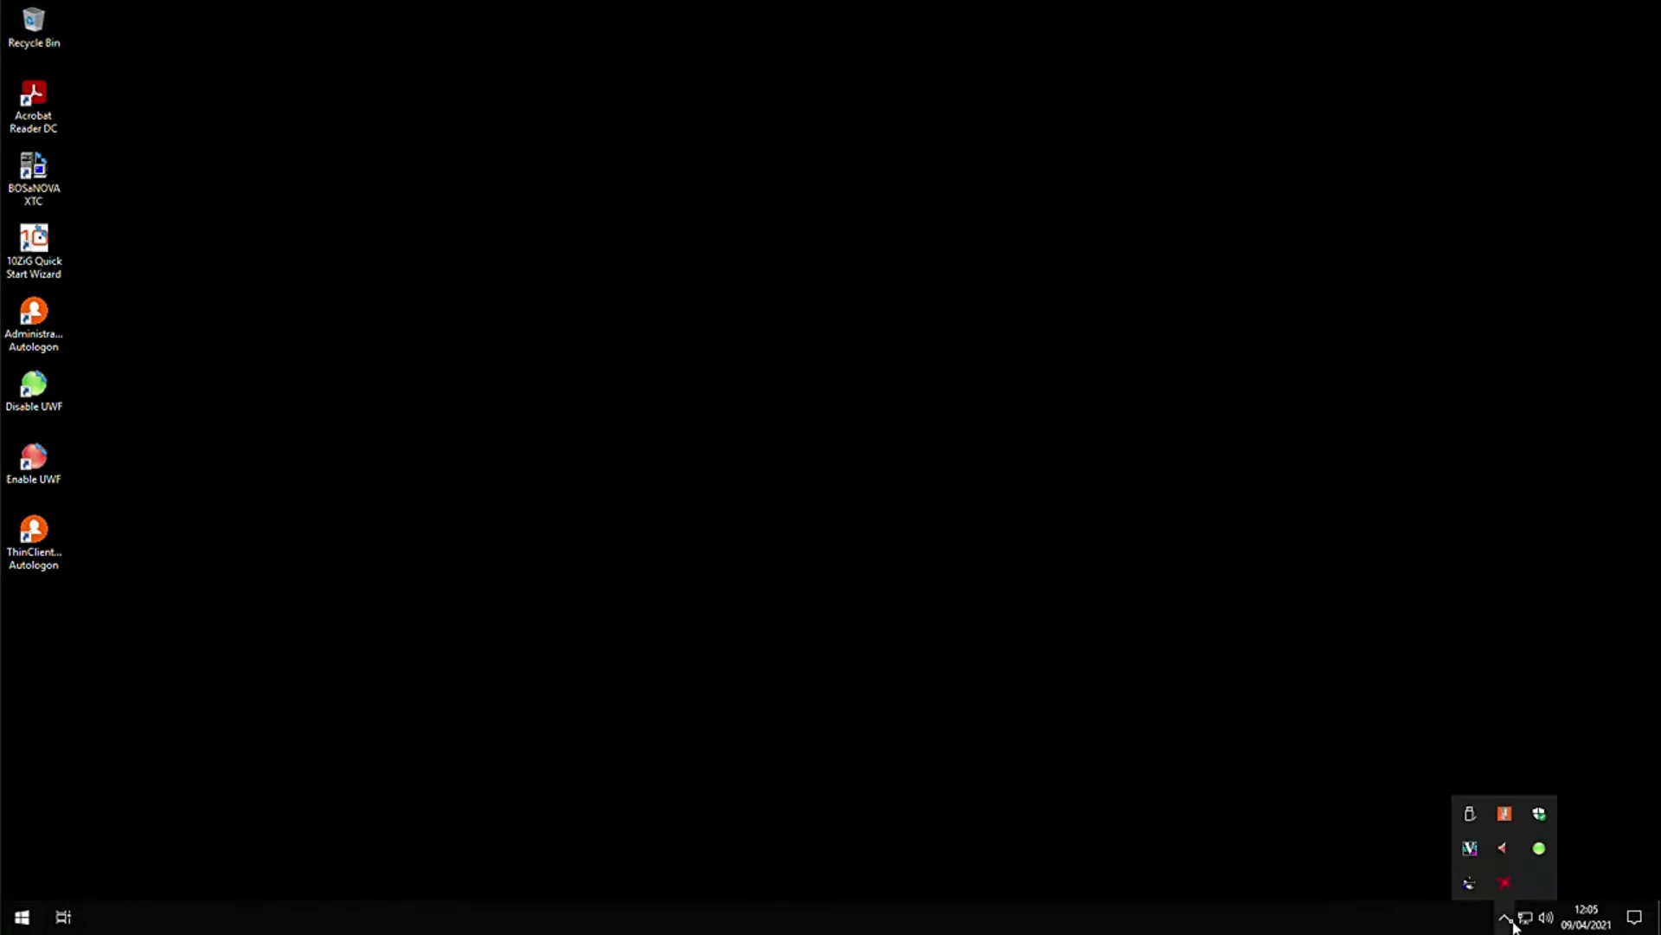
{"action": "right_click", "coordinate": [1540, 850]}
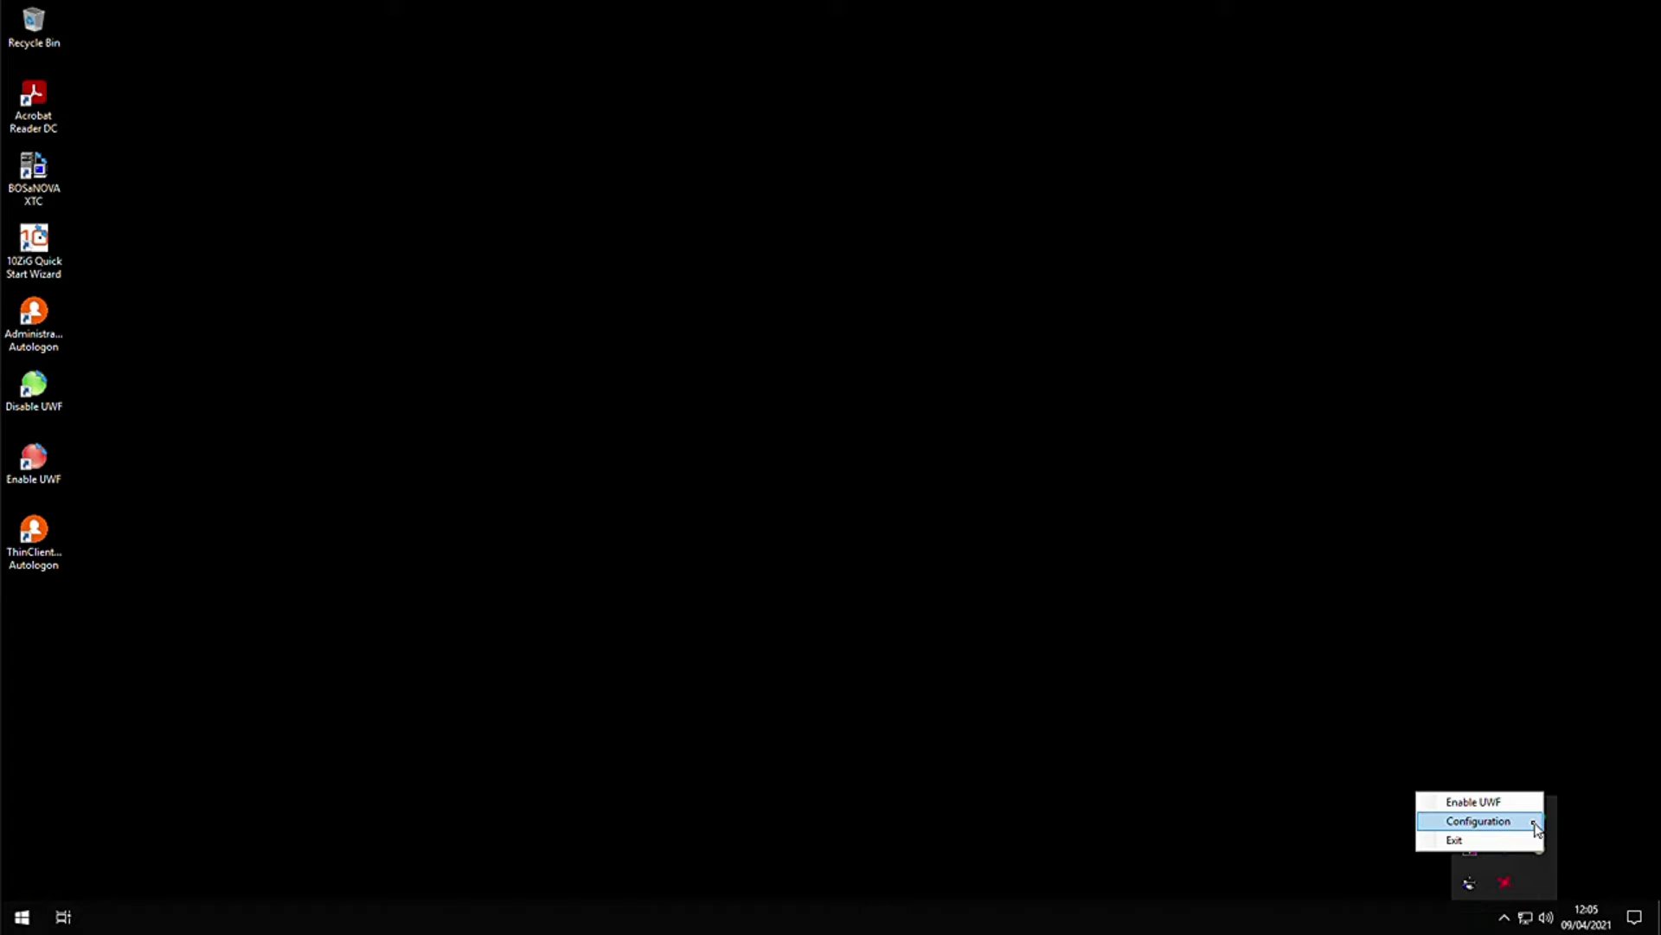
{"action": "left_click", "coordinate": [1480, 821]}
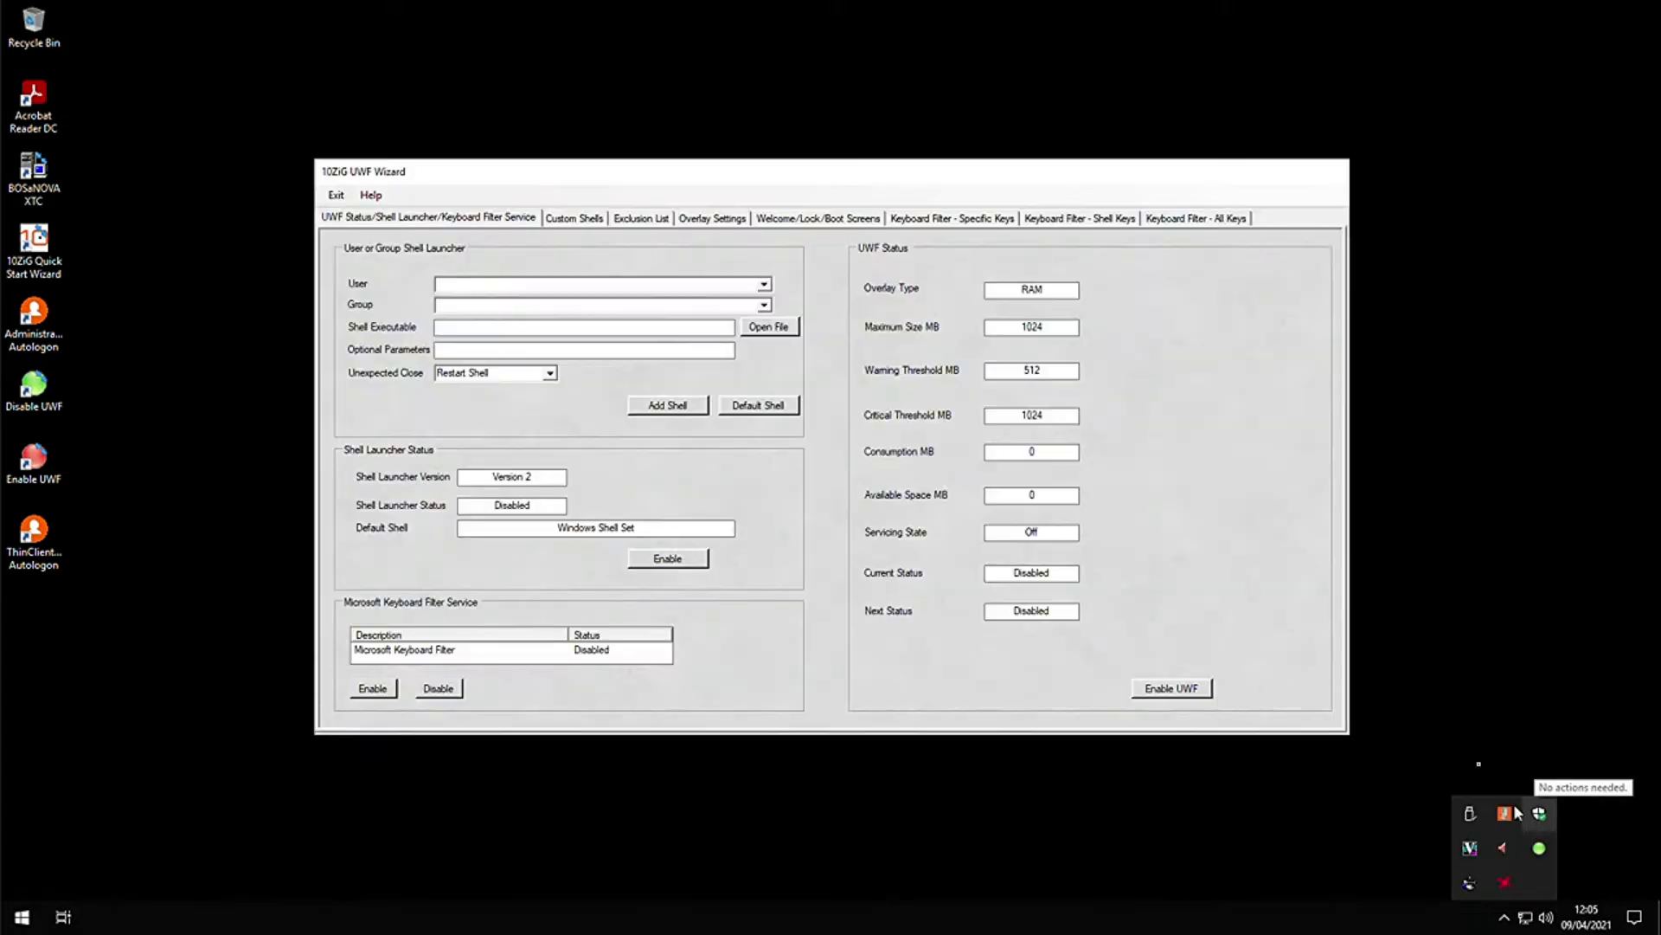
{"action": "left_click", "coordinate": [1424, 655]}
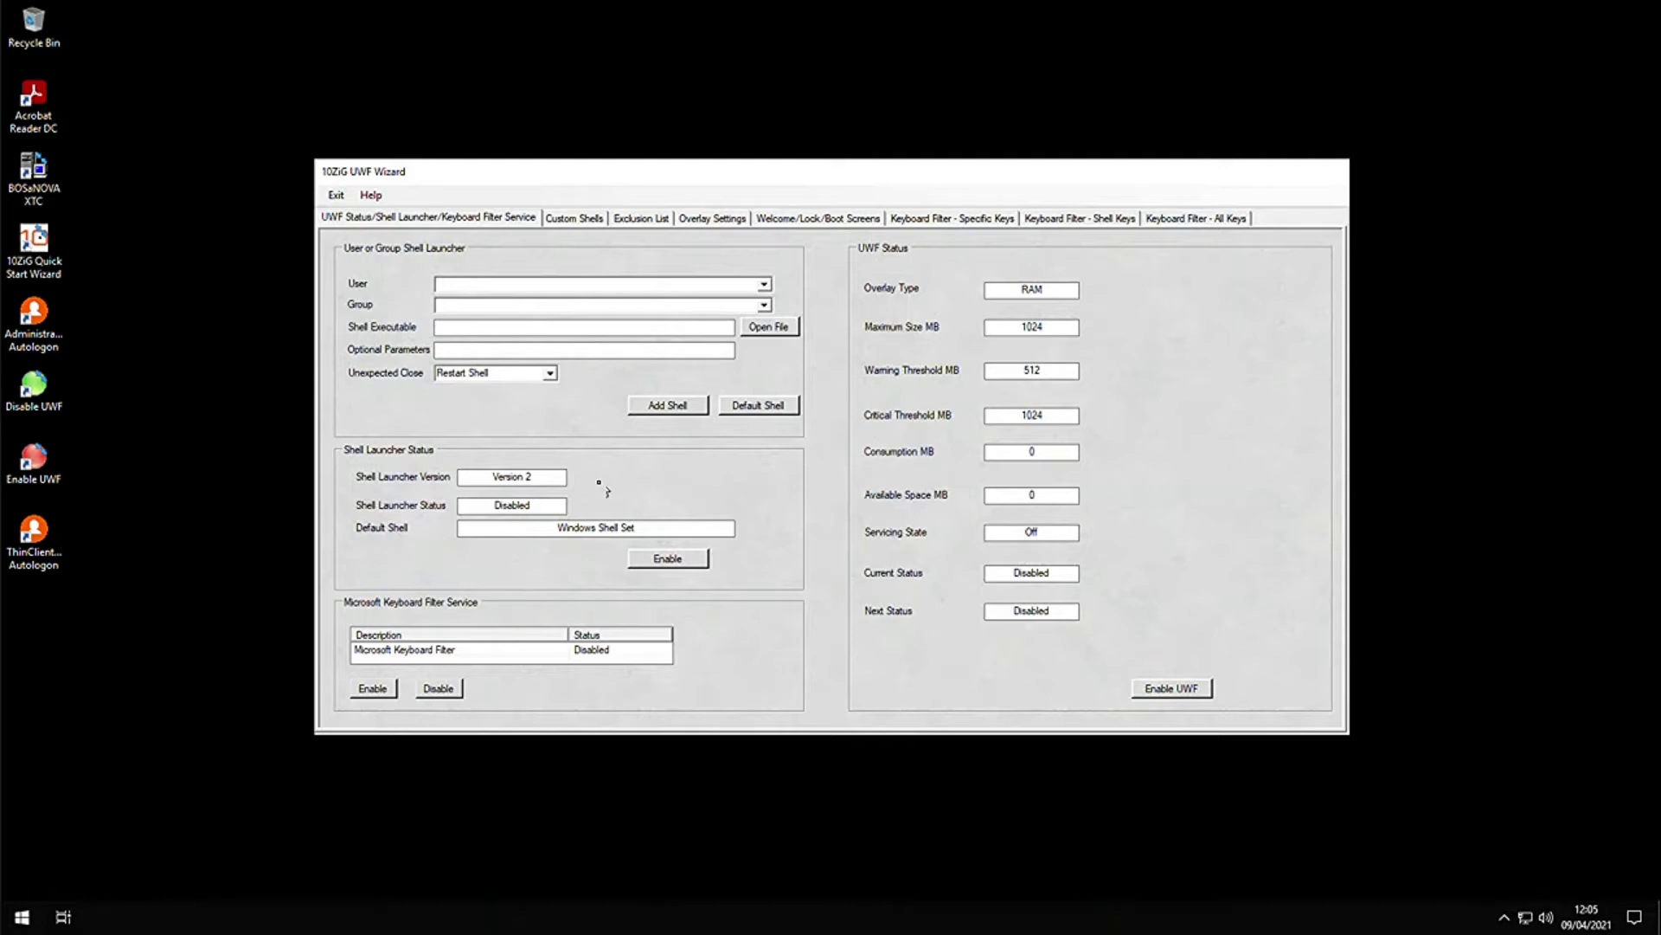
{"action": "mouse_move", "coordinate": [546, 477]}
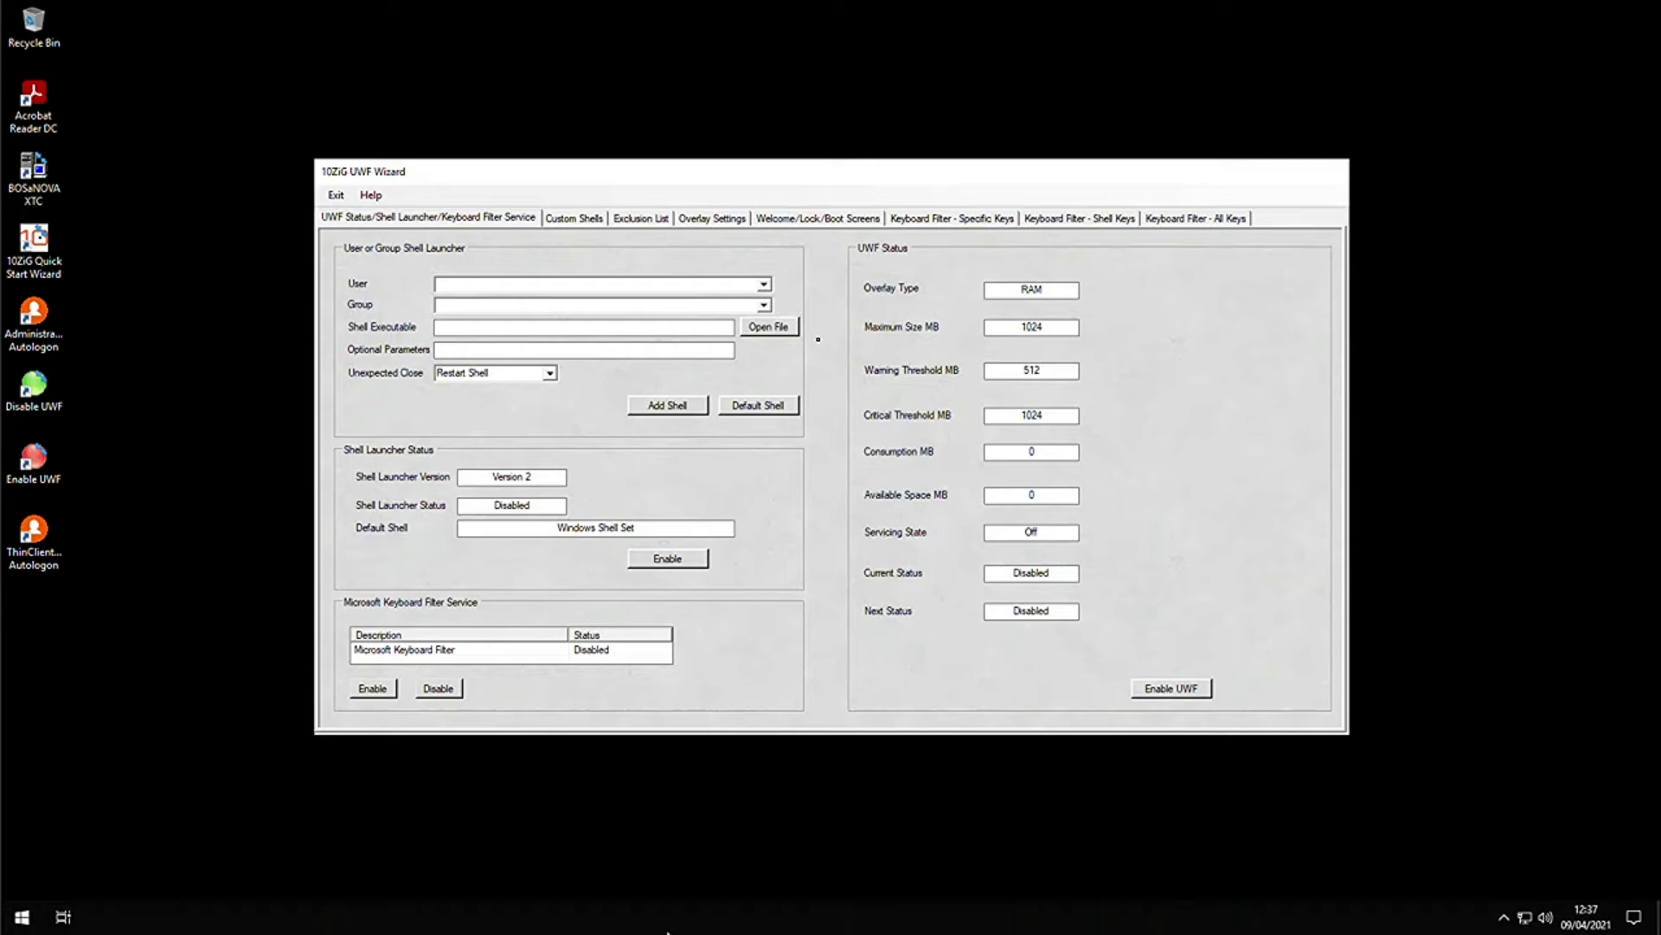
- Set C:\Windows\explorer.exe as the default shell path and acknowledge the Default Path Set message
{"action": "left_click", "coordinate": [789, 330]}
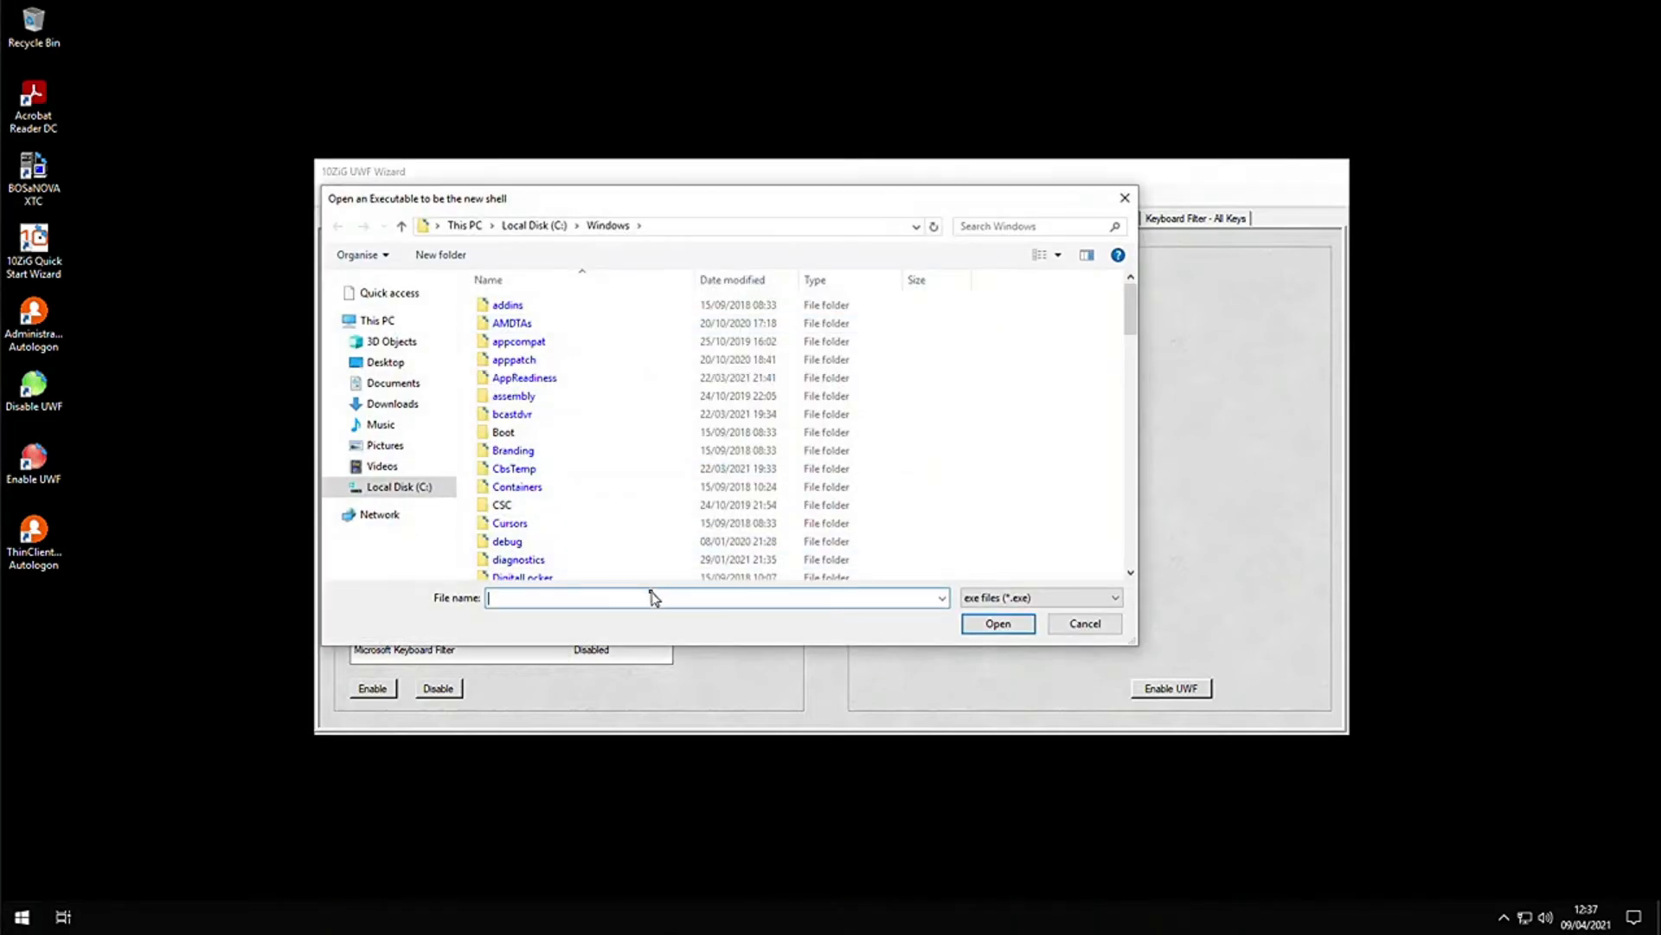
{"action": "type", "text": "e"}
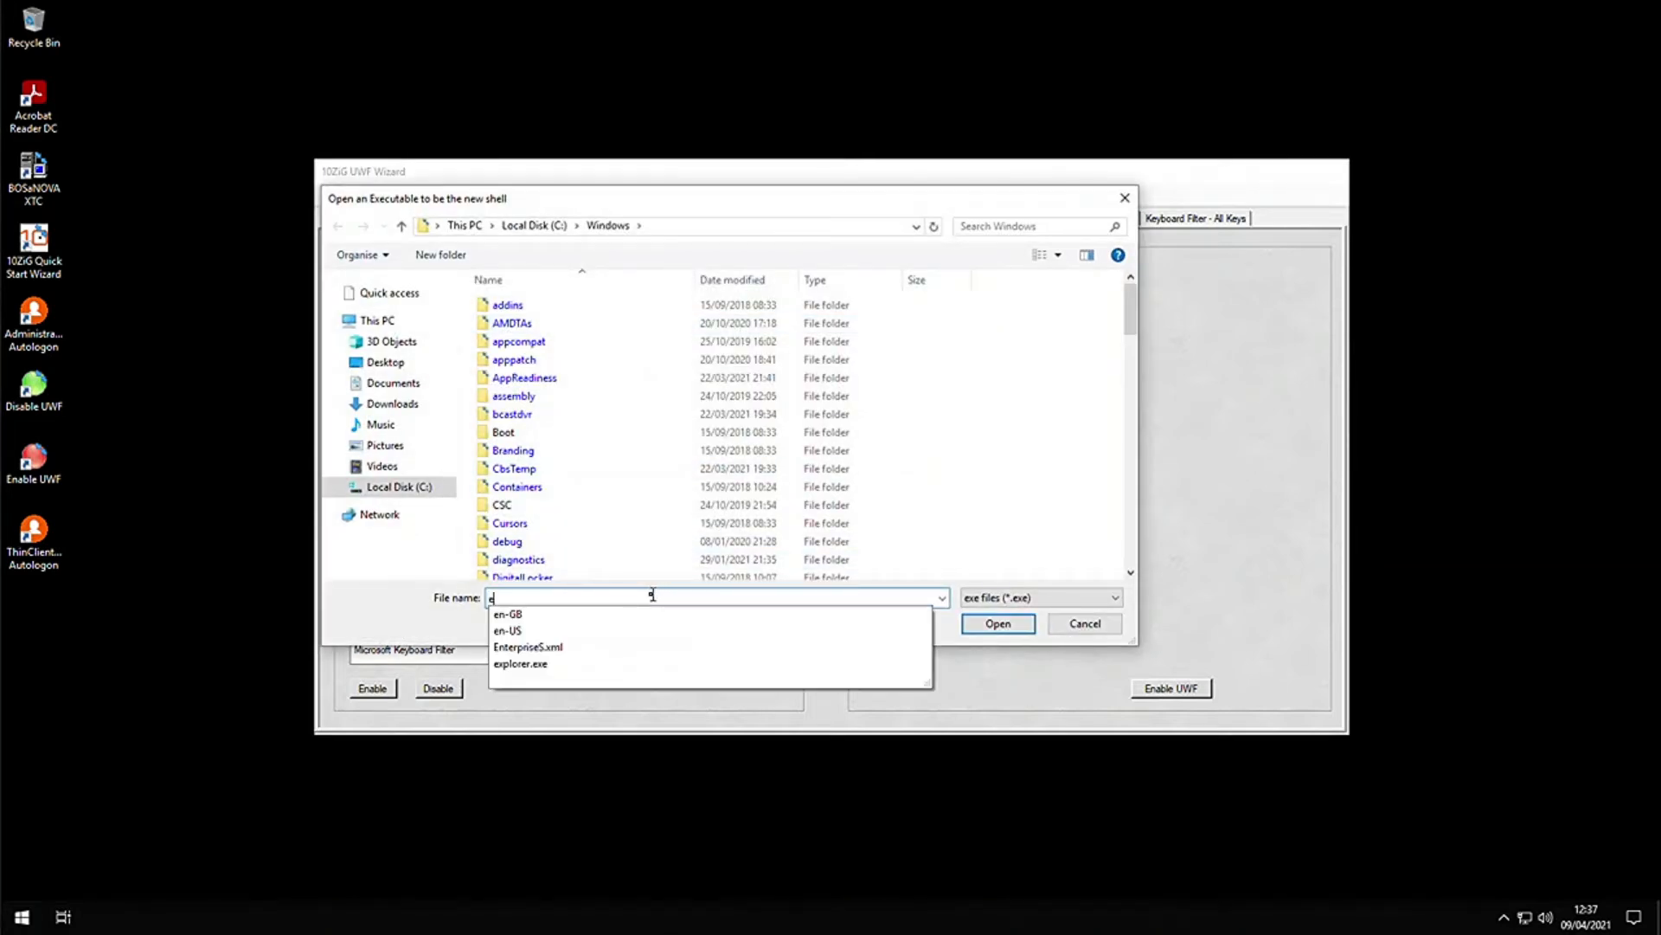
{"action": "left_click", "coordinate": [540, 664]}
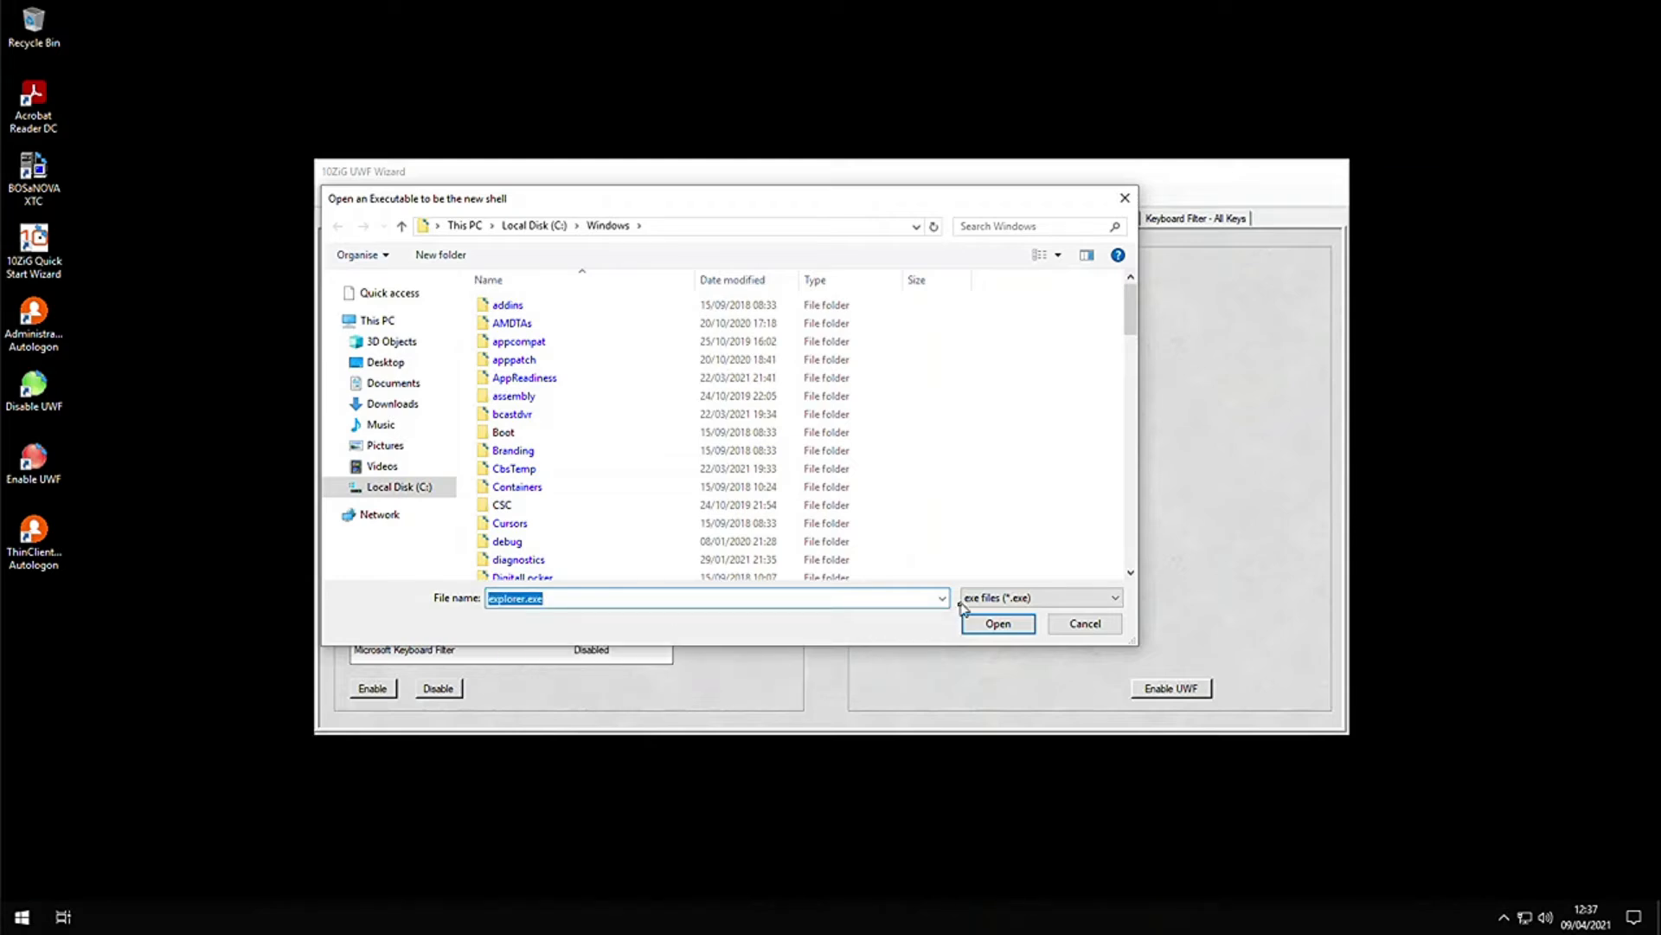
{"action": "left_click", "coordinate": [976, 629]}
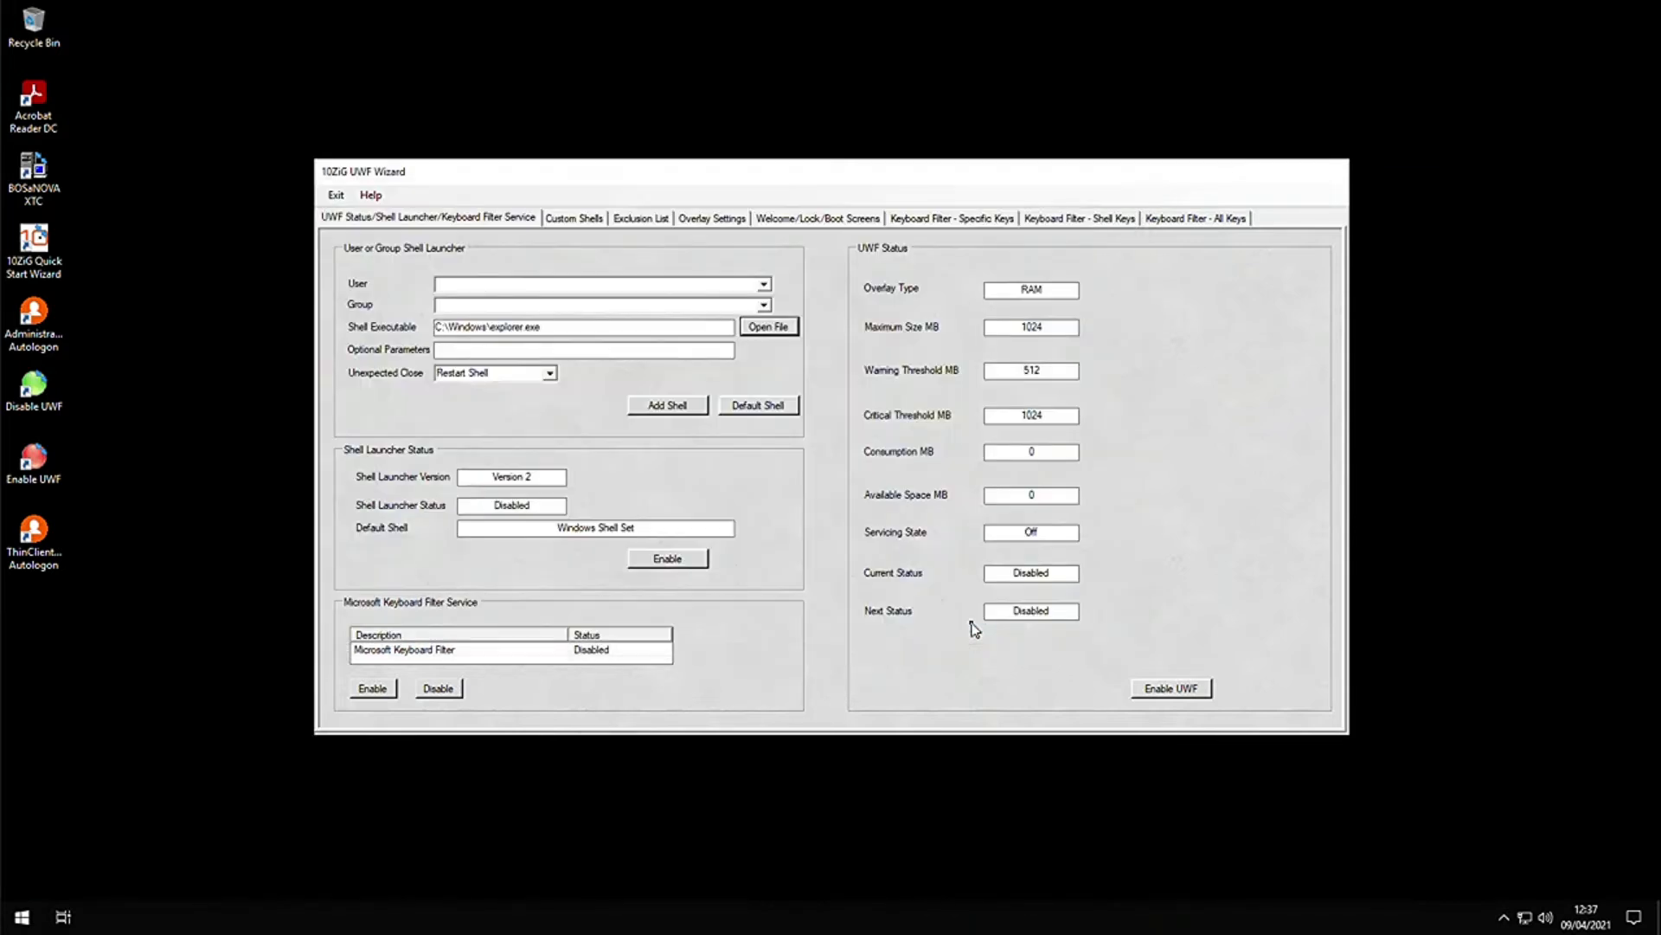
{"action": "left_click", "coordinate": [784, 410]}
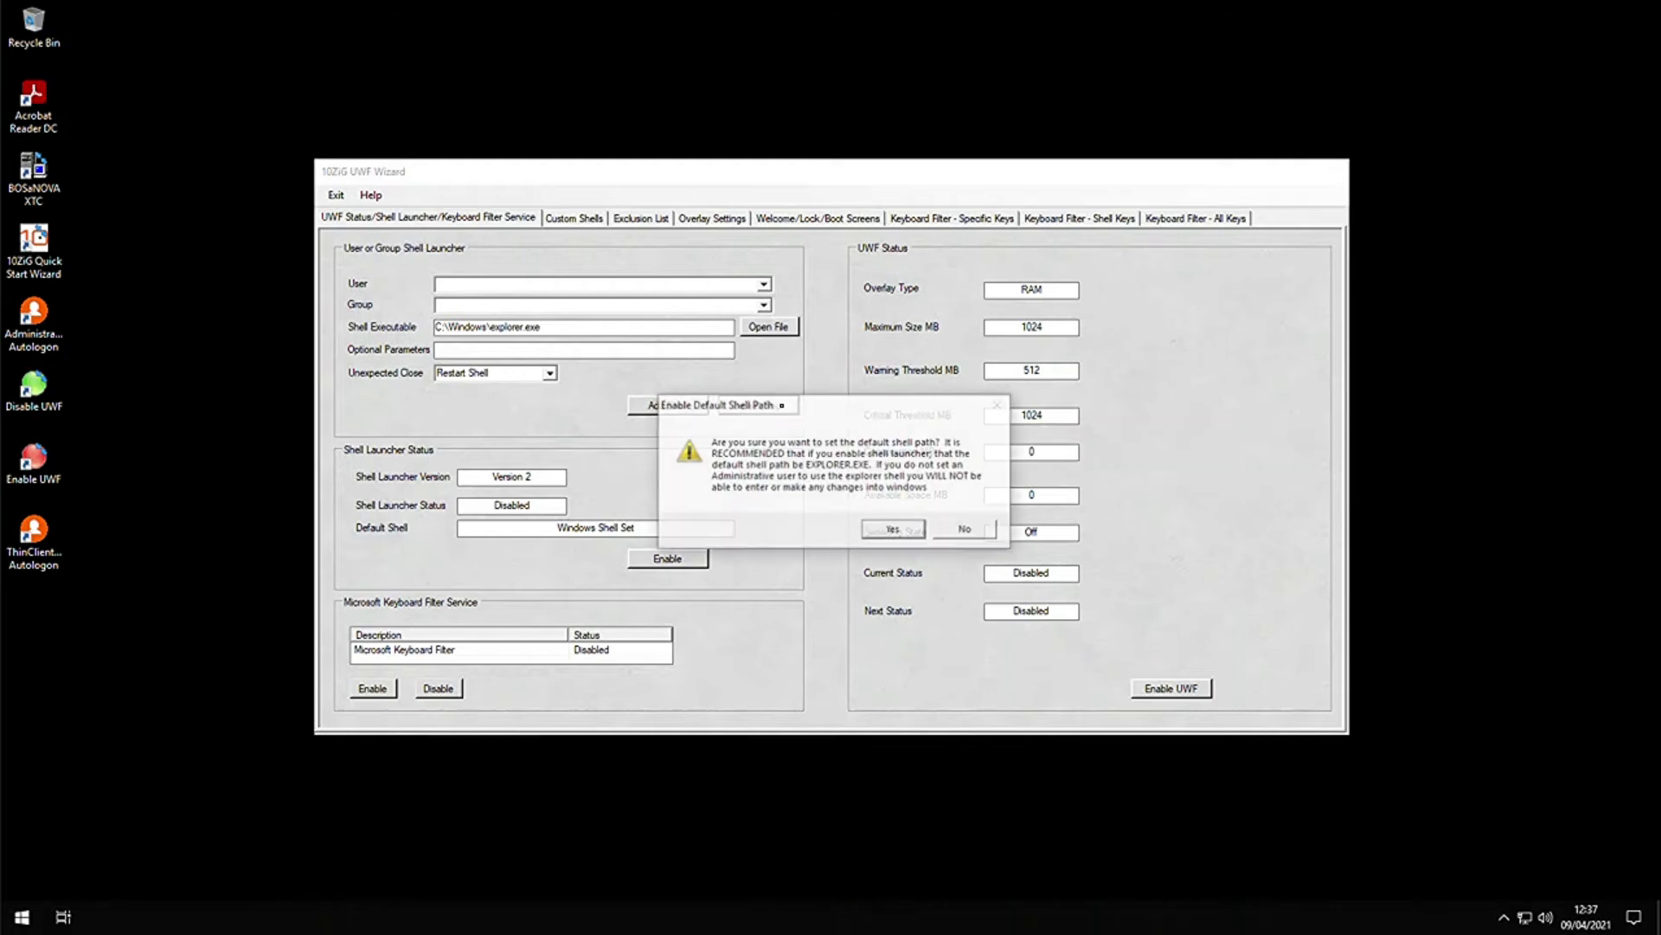
{"action": "left_click", "coordinate": [908, 529]}
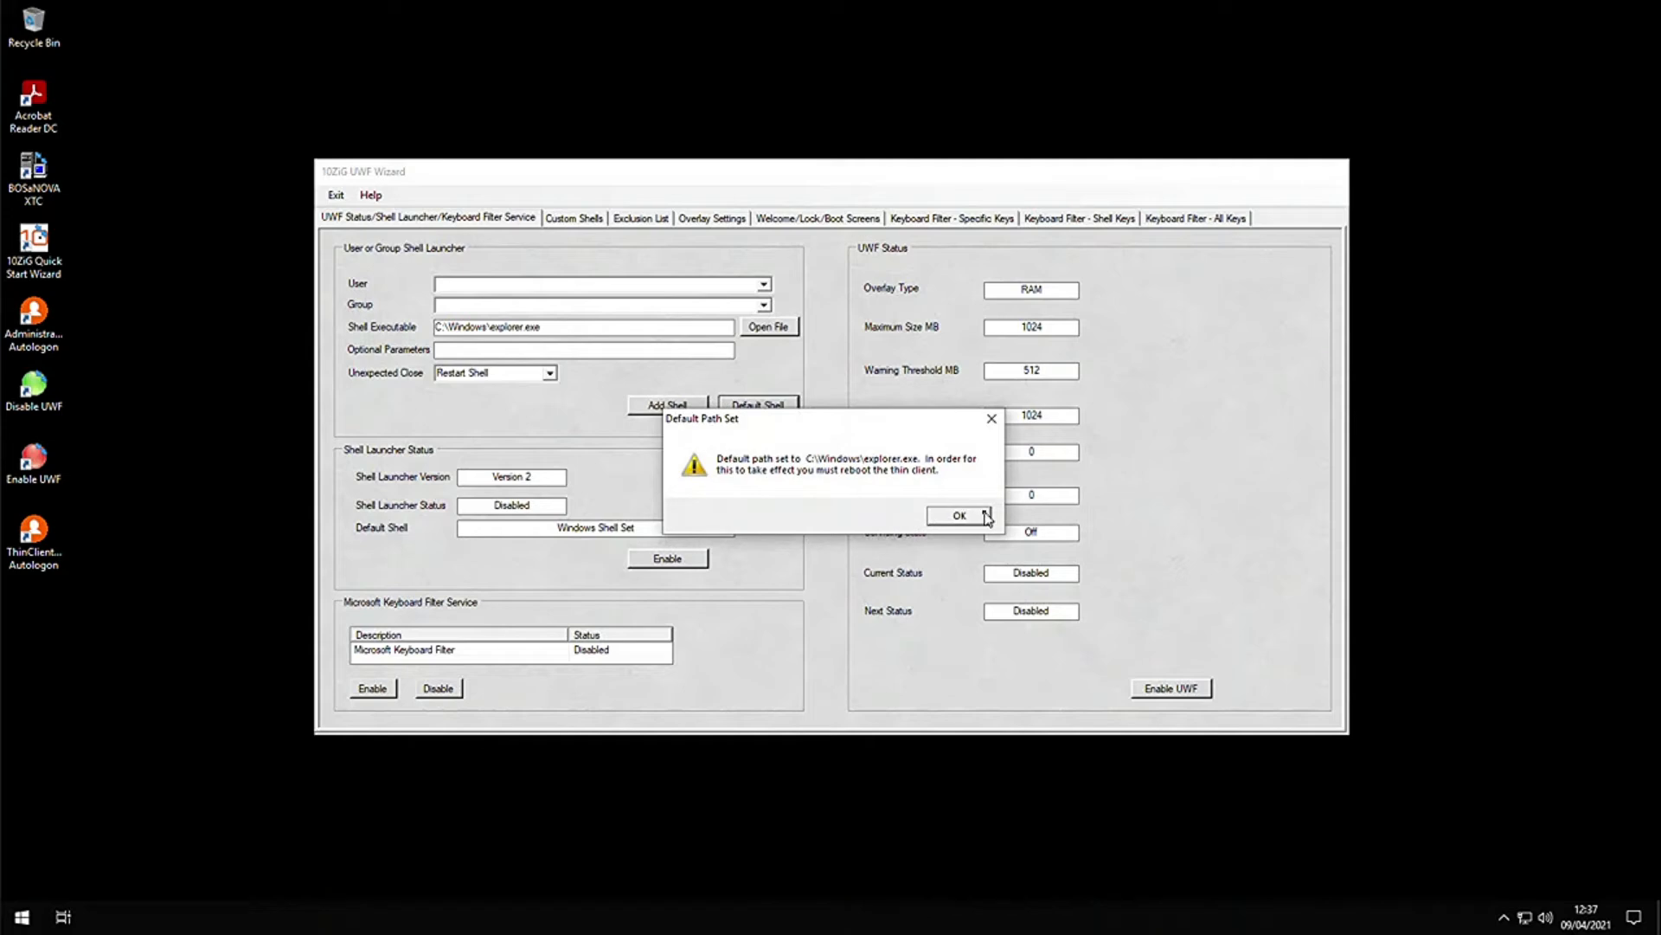
{"action": "left_click", "coordinate": [976, 518]}
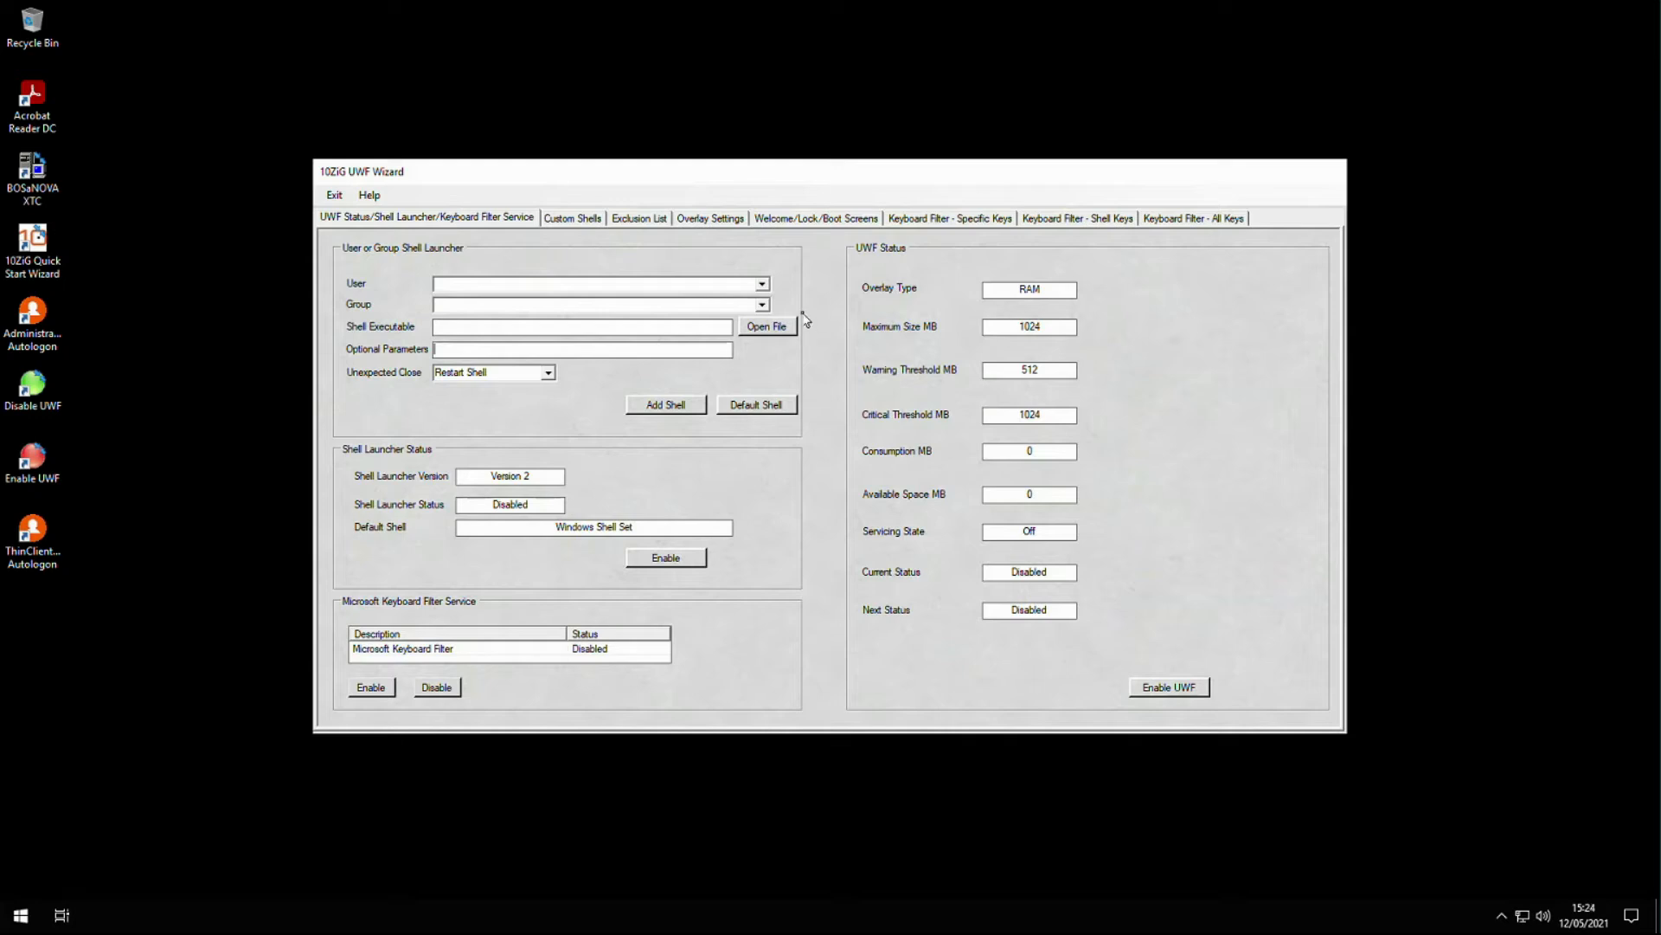
- Select ThinClientUser and set its shell executable to C:\Program Files (x86)\Microsoft\Edge\Application\msedge.exe
{"action": "left_click", "coordinate": [763, 285]}
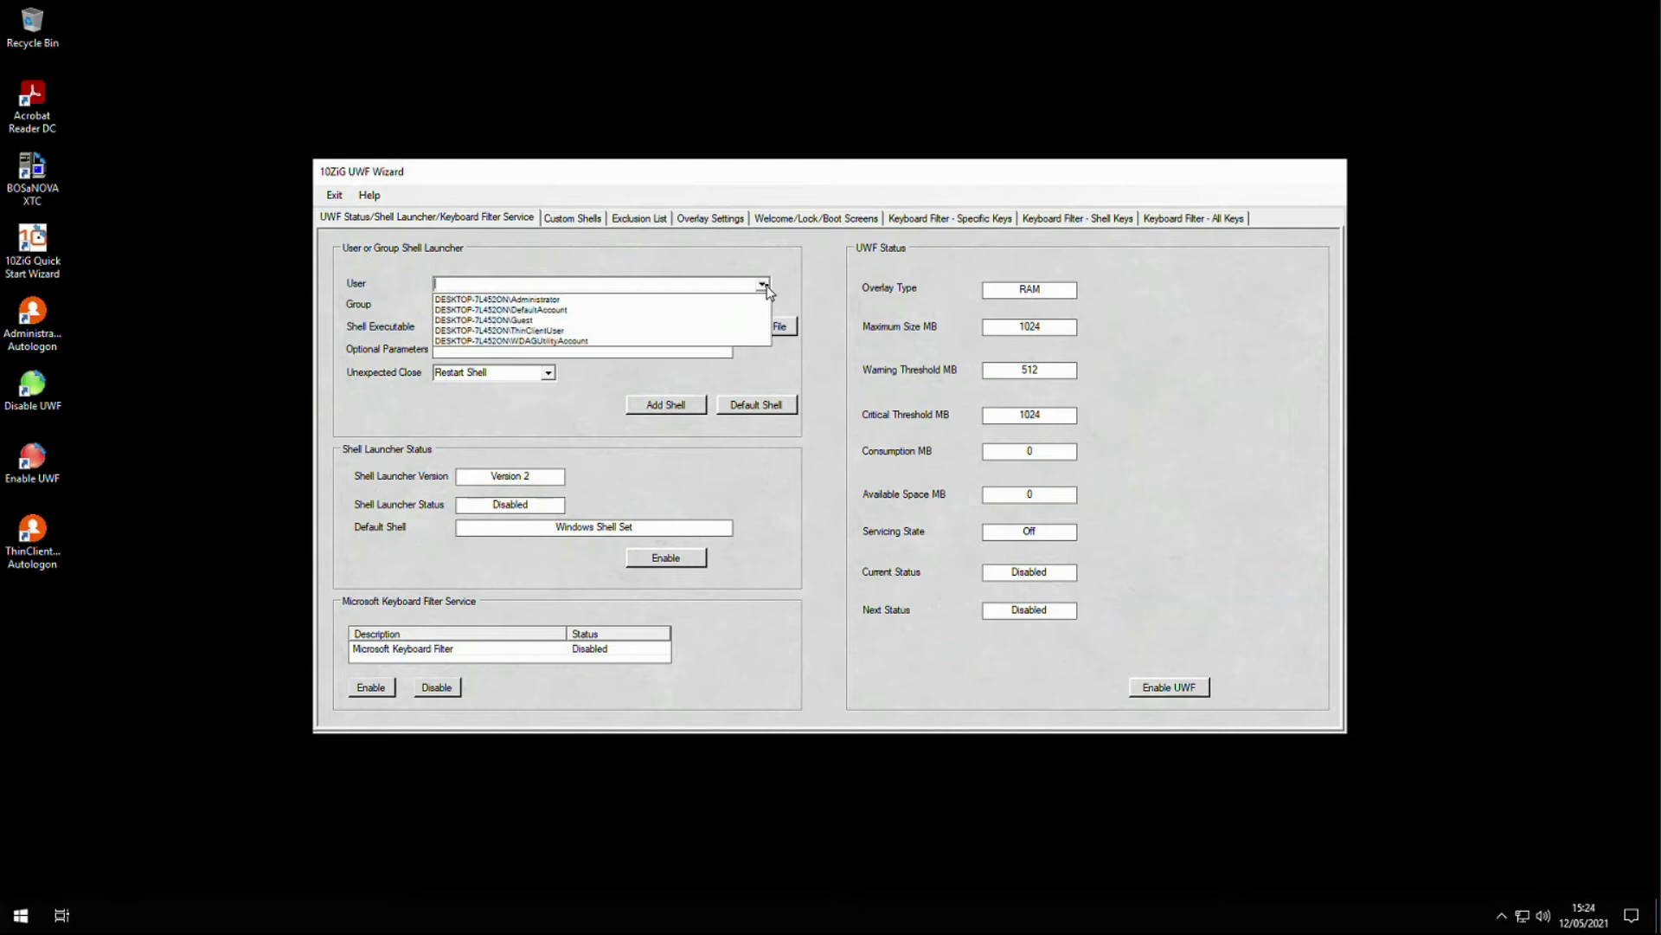
{"action": "left_click", "coordinate": [672, 330]}
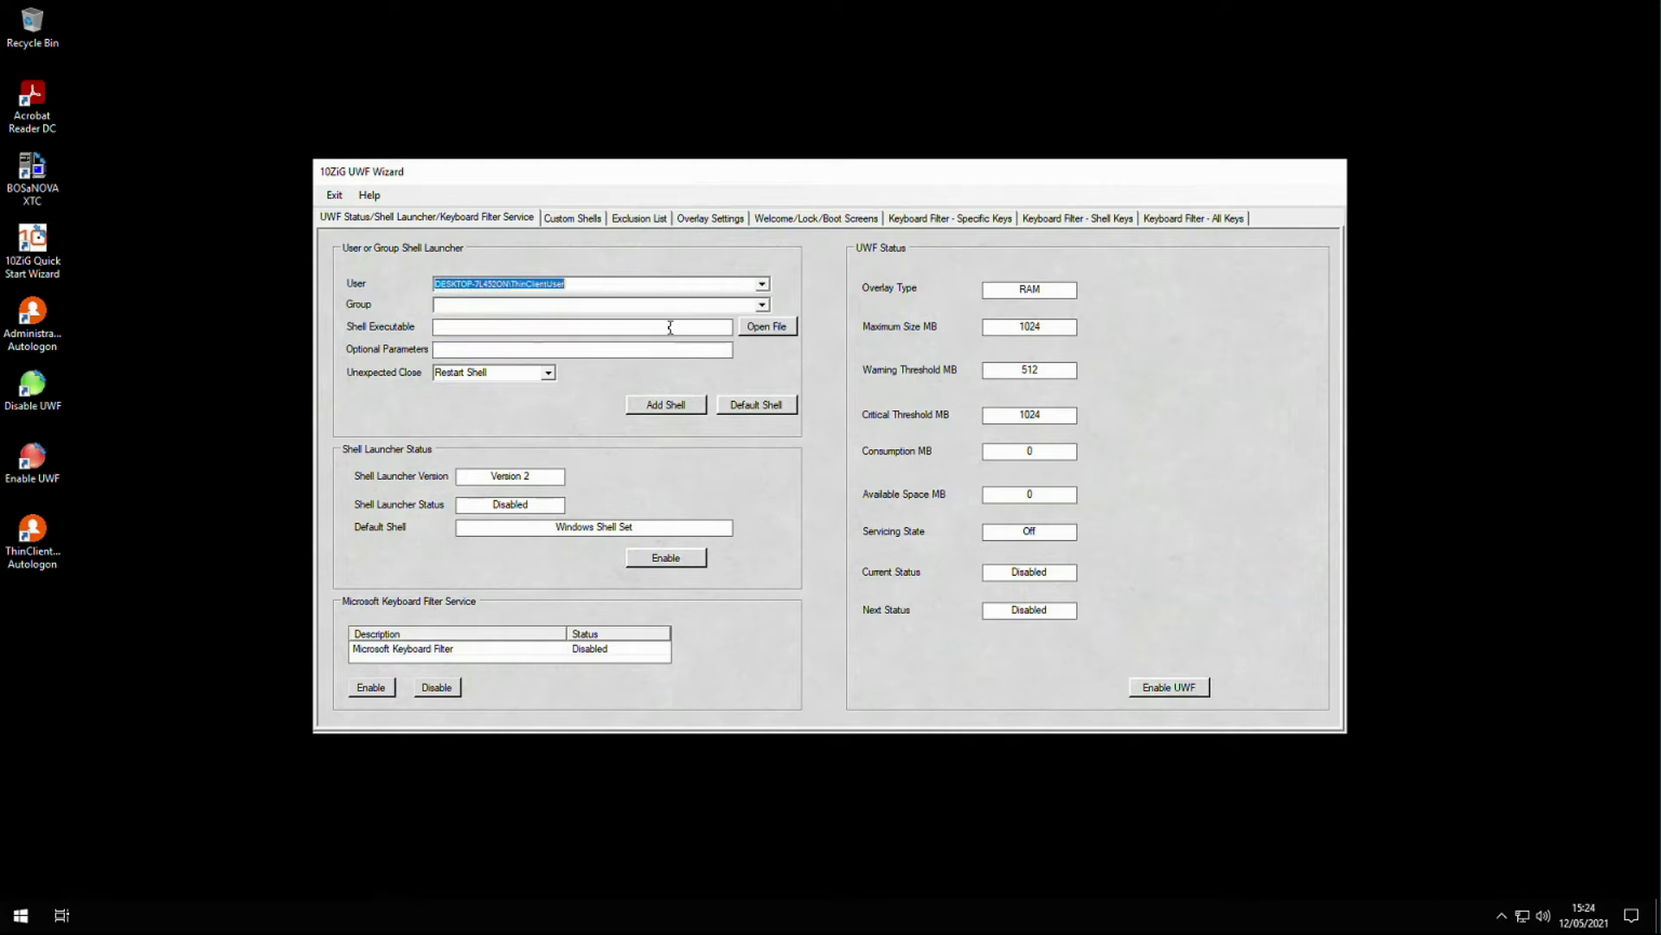
{"action": "left_click", "coordinate": [790, 327]}
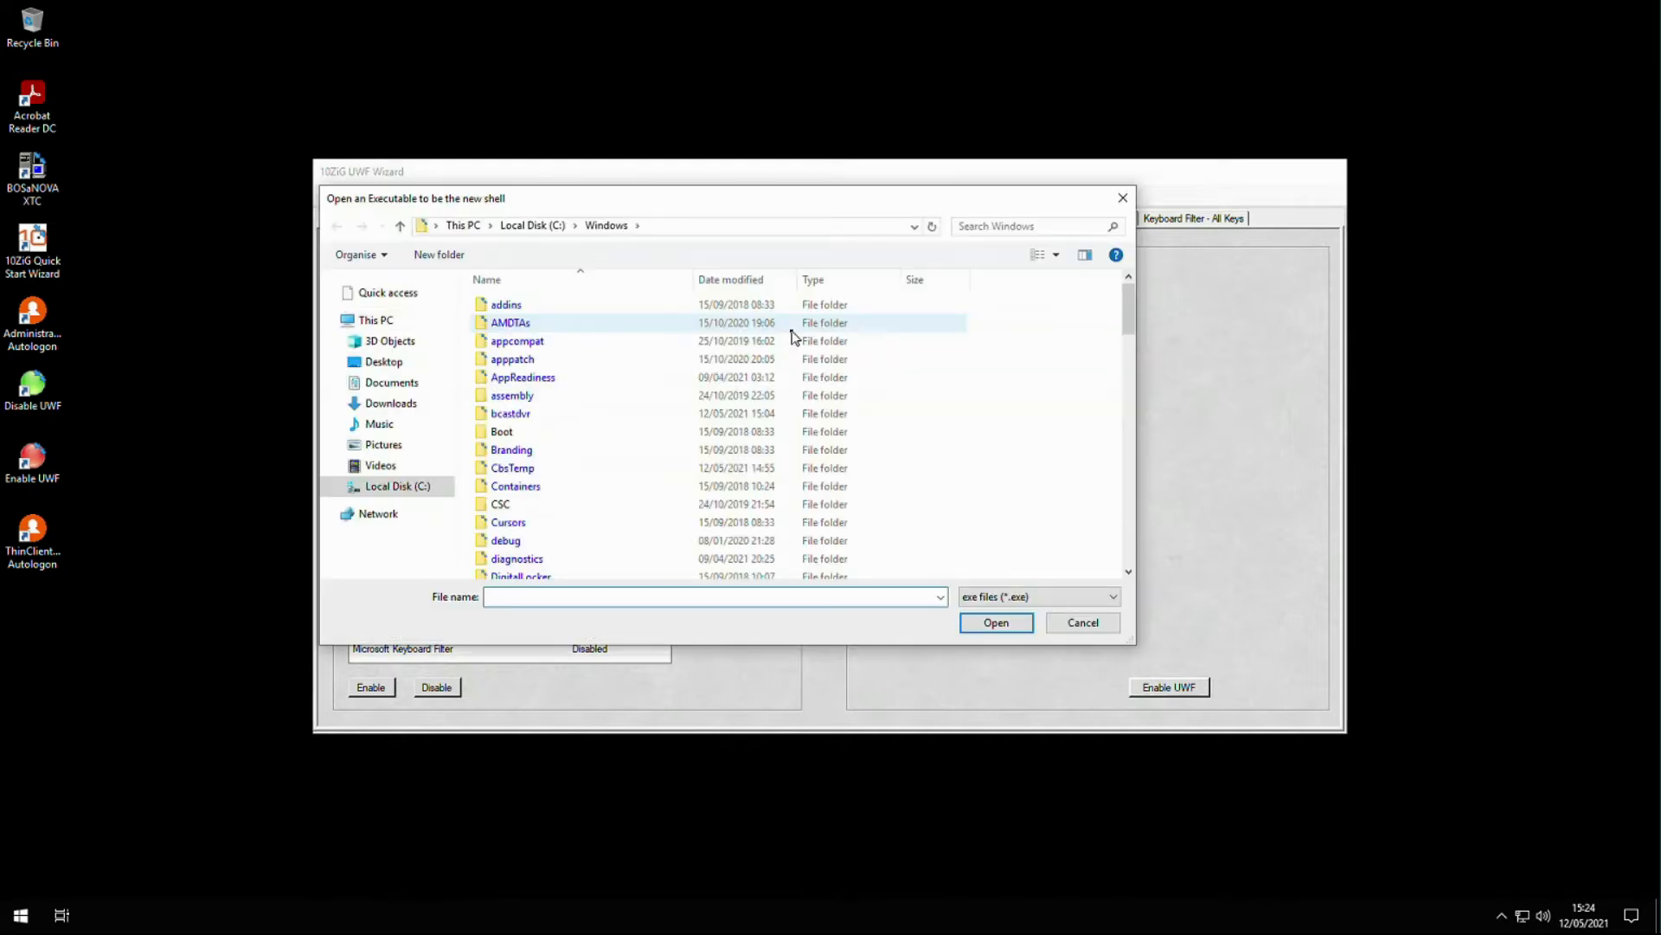
{"action": "left_click", "coordinate": [545, 229]}
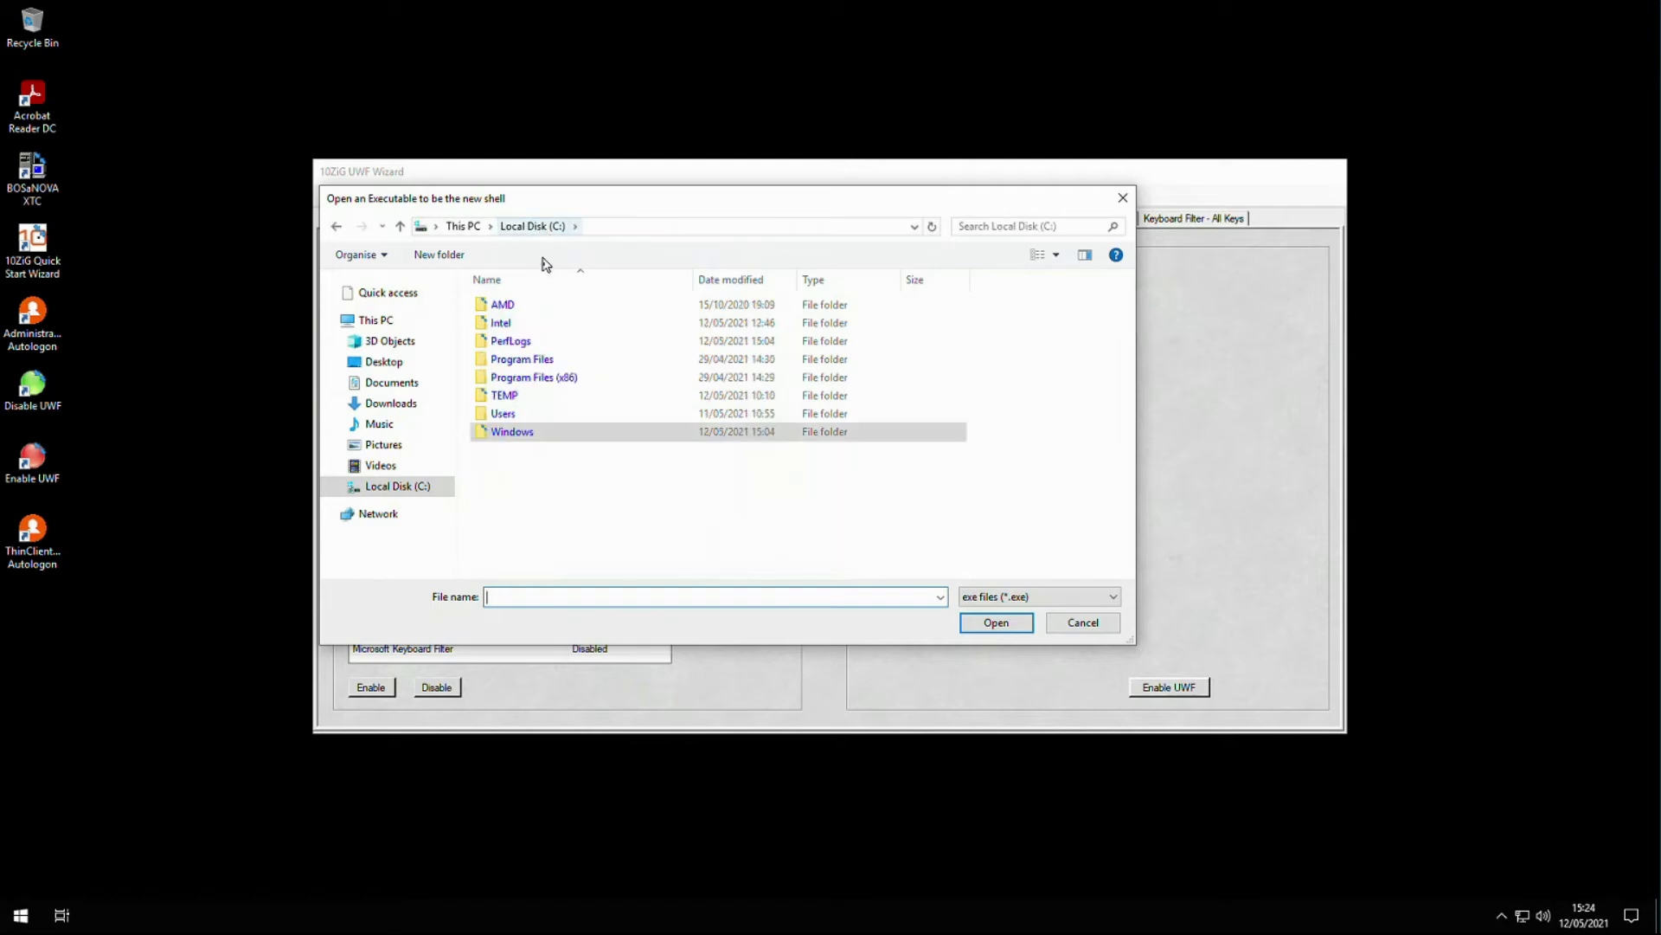
{"action": "double_click", "coordinate": [559, 379]}
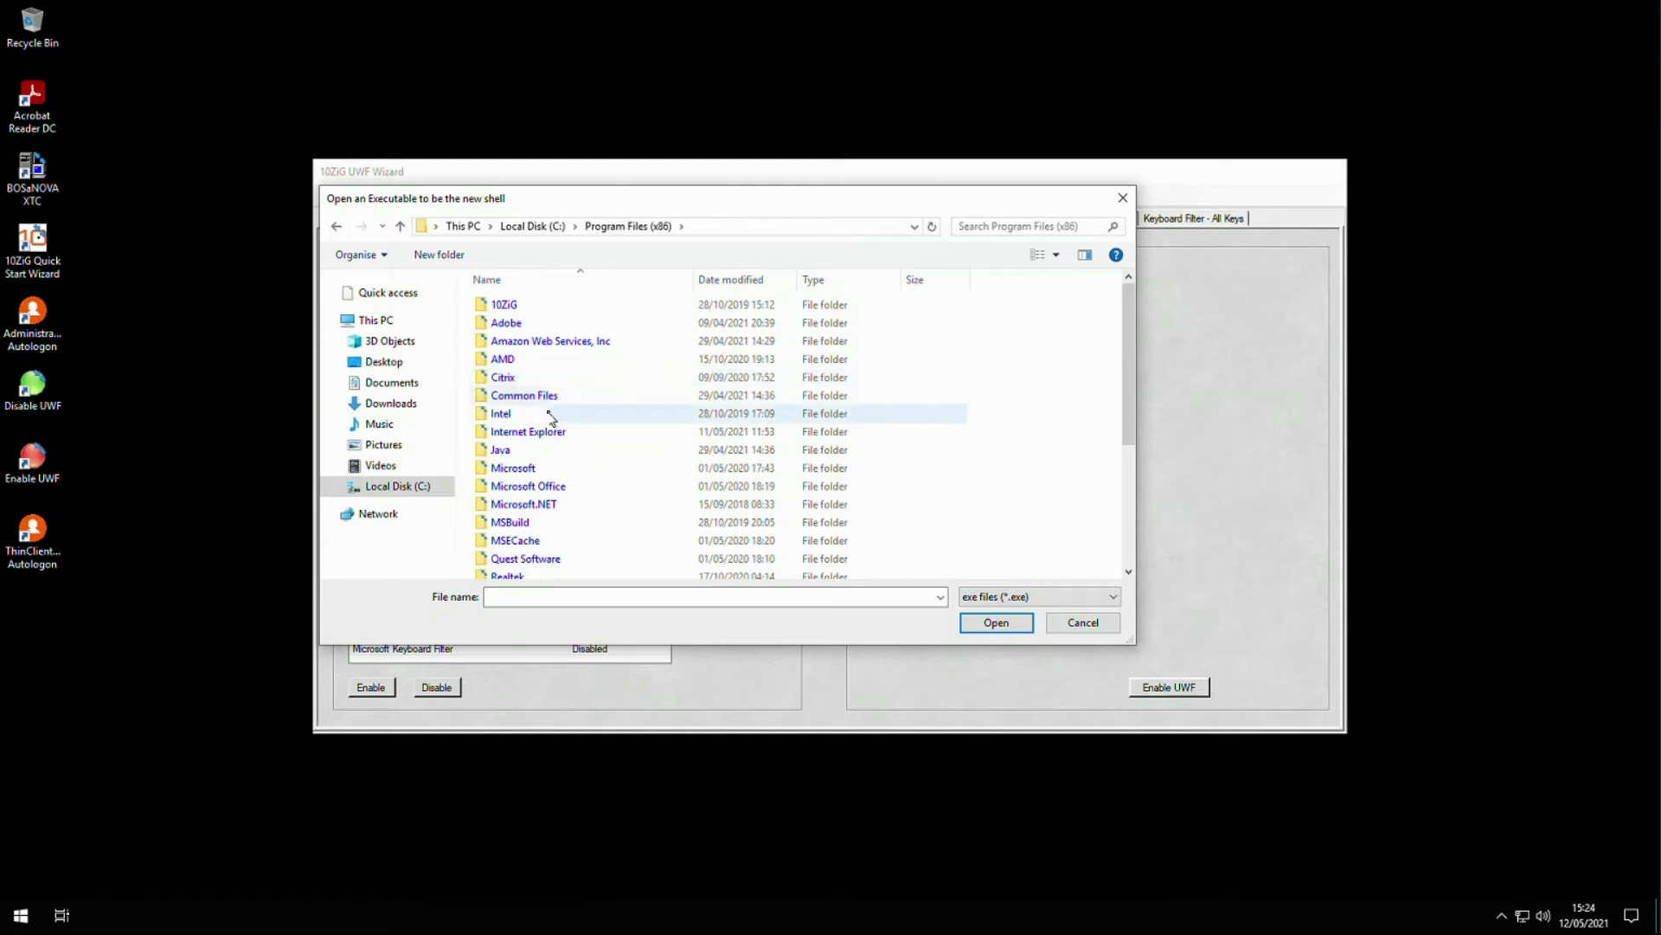
{"action": "double_click", "coordinate": [547, 468]}
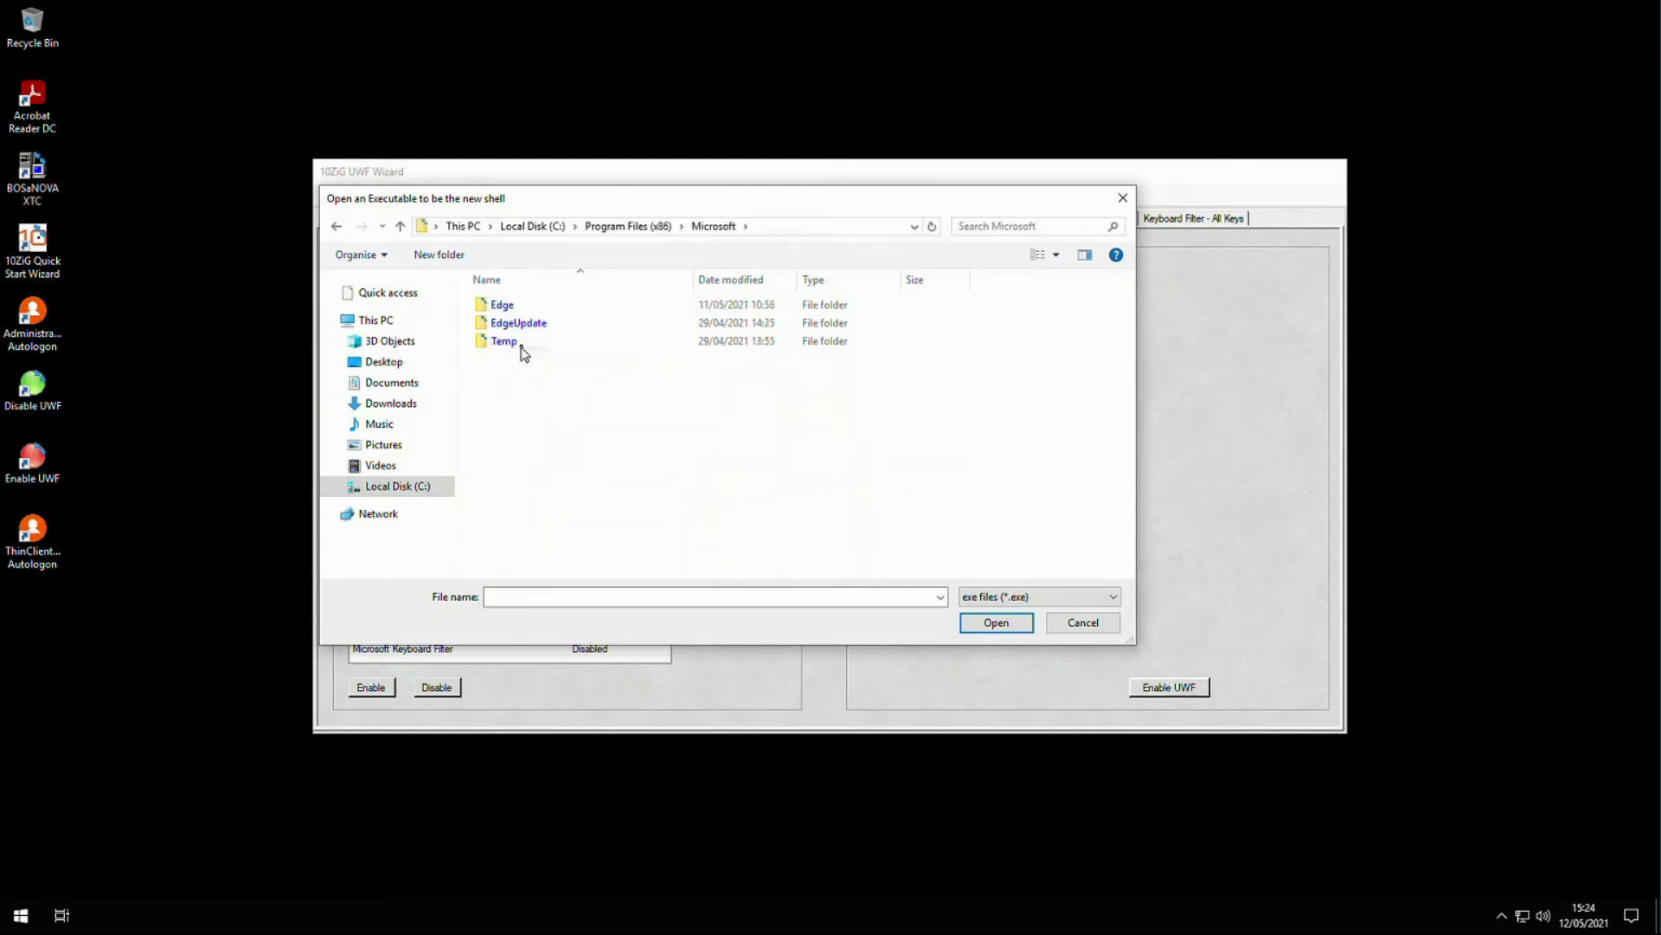
{"action": "double_click", "coordinate": [520, 307]}
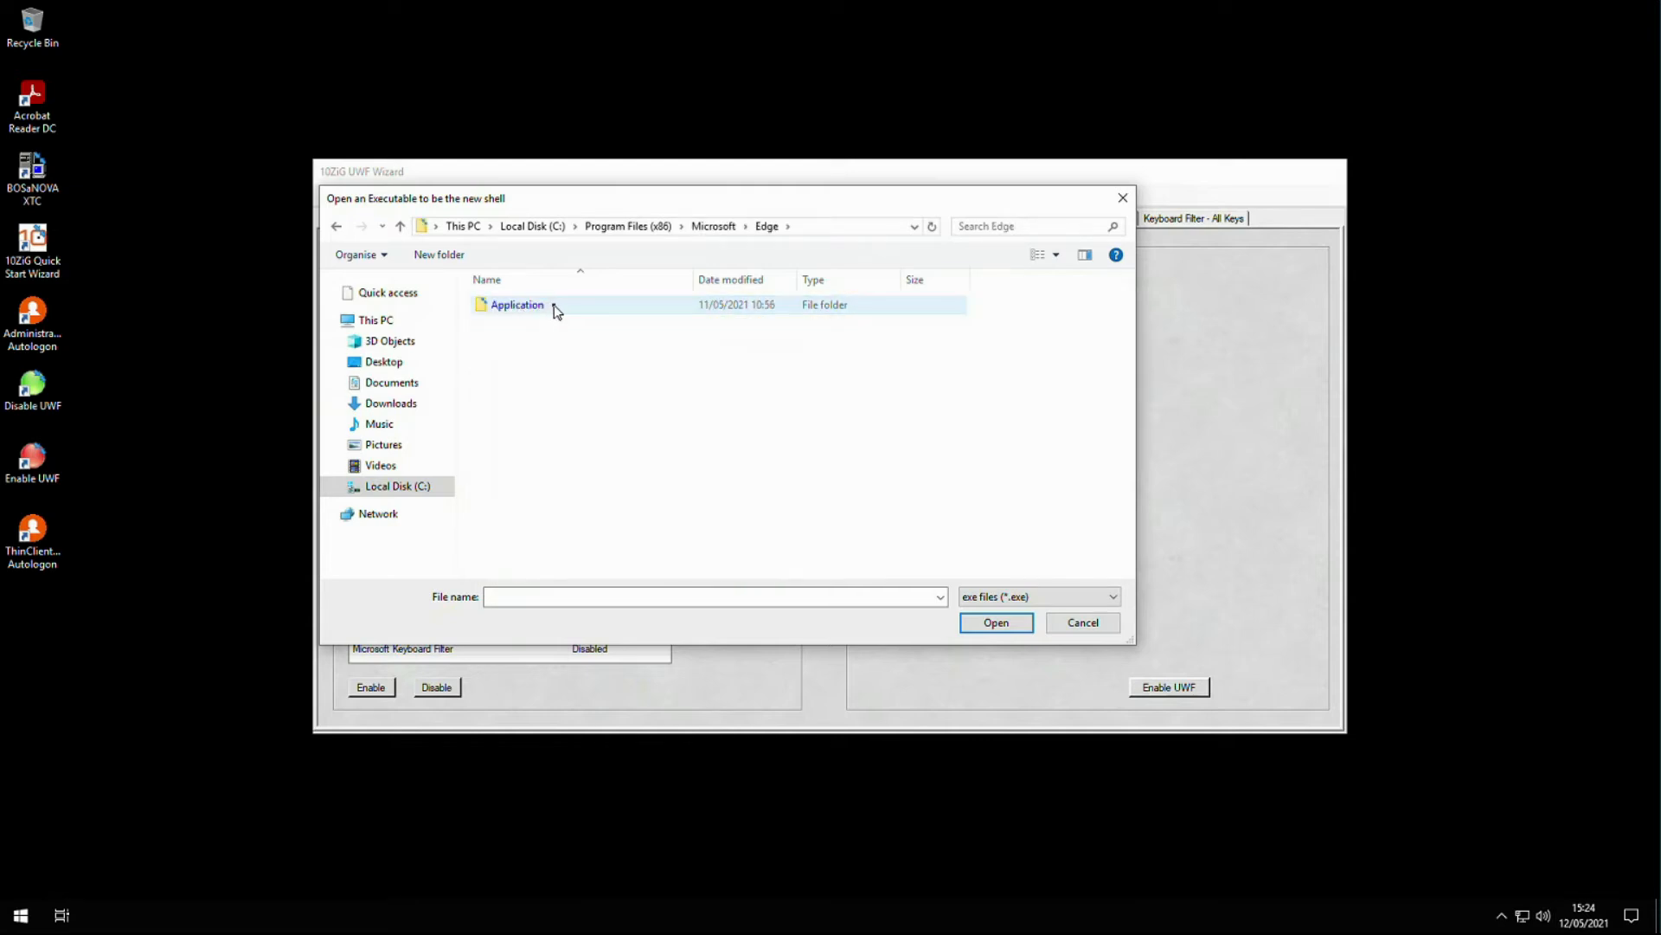
{"action": "double_click", "coordinate": [554, 306]}
{"action": "left_click", "coordinate": [516, 343]}
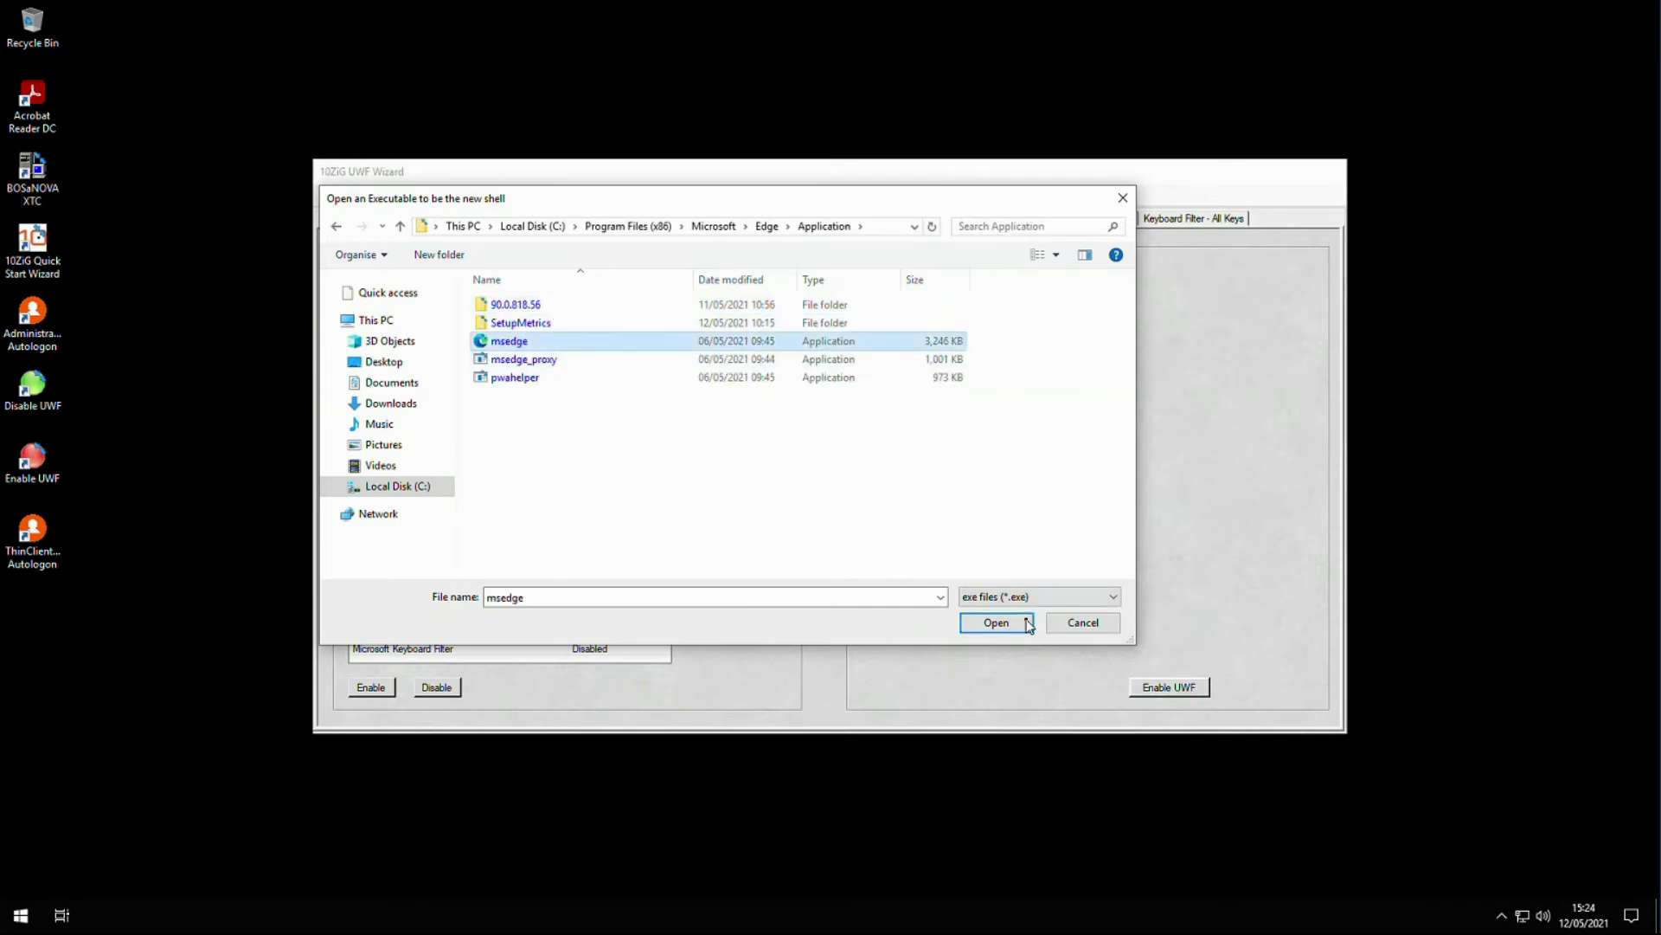
{"action": "left_click", "coordinate": [1022, 625]}
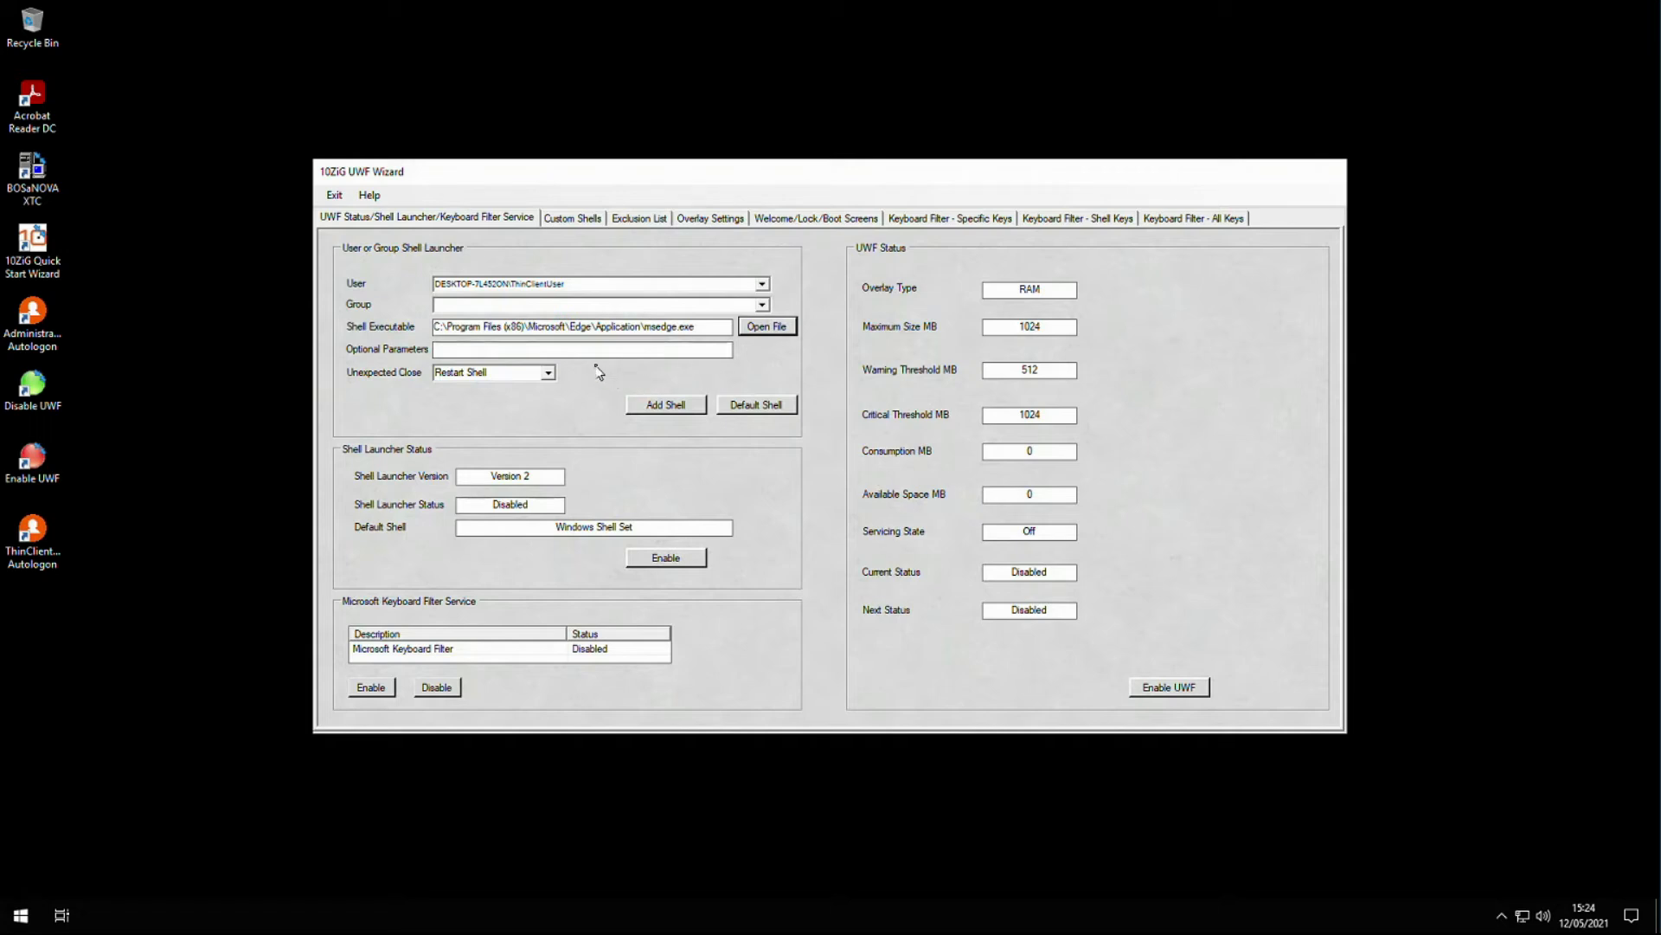
- Add the msedge.exe kiosk shell with the HiveIO portal URL parameters, skip the reboot, and enable Shell Launcher
{"action": "left_click", "coordinate": [555, 350]}
{"action": "type", "text": "https://immersion.hiveio.com:31443/remote/ --edge-kiosk-type=fullscreen"}
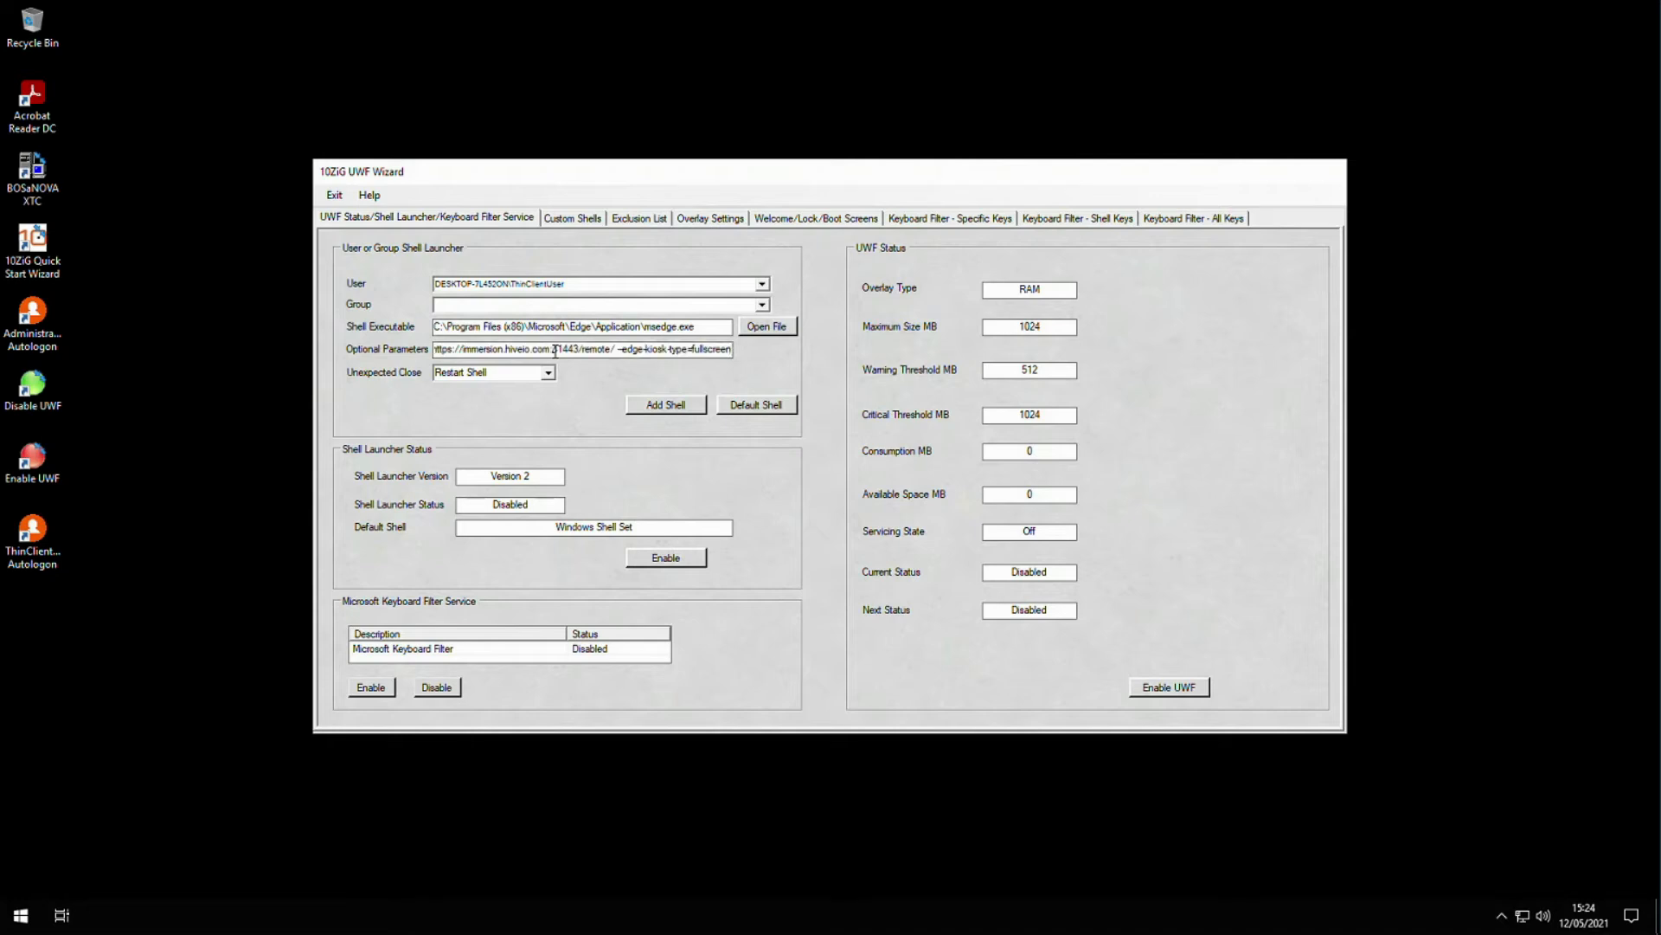
{"action": "left_click", "coordinate": [700, 409]}
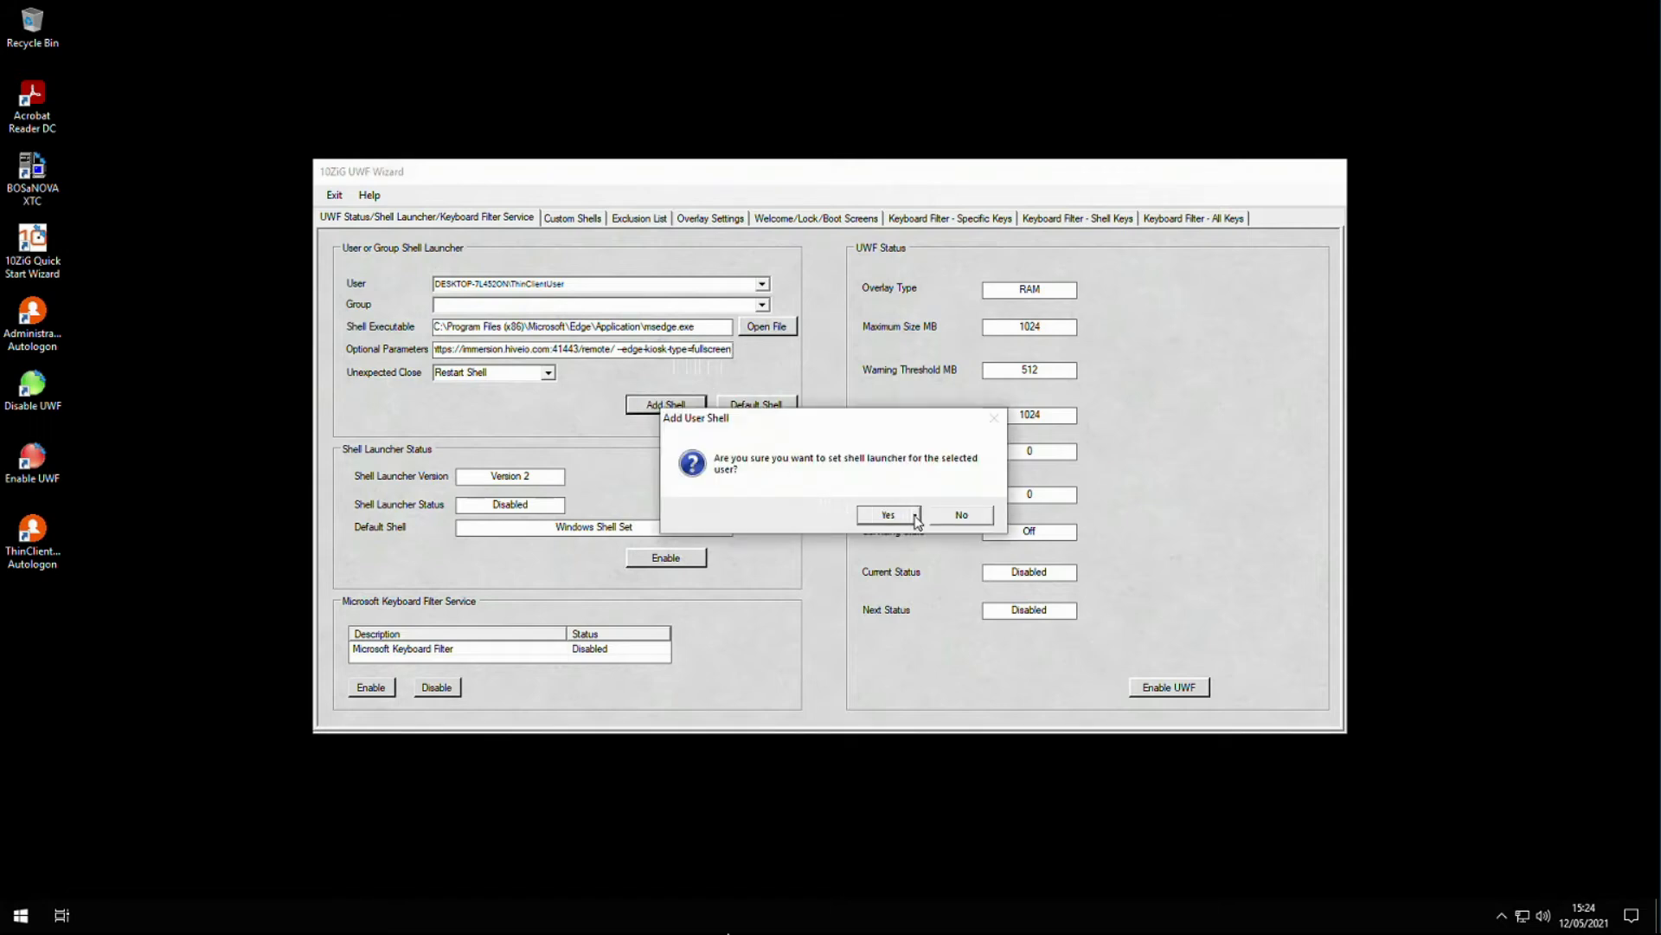
{"action": "left_click", "coordinate": [915, 515]}
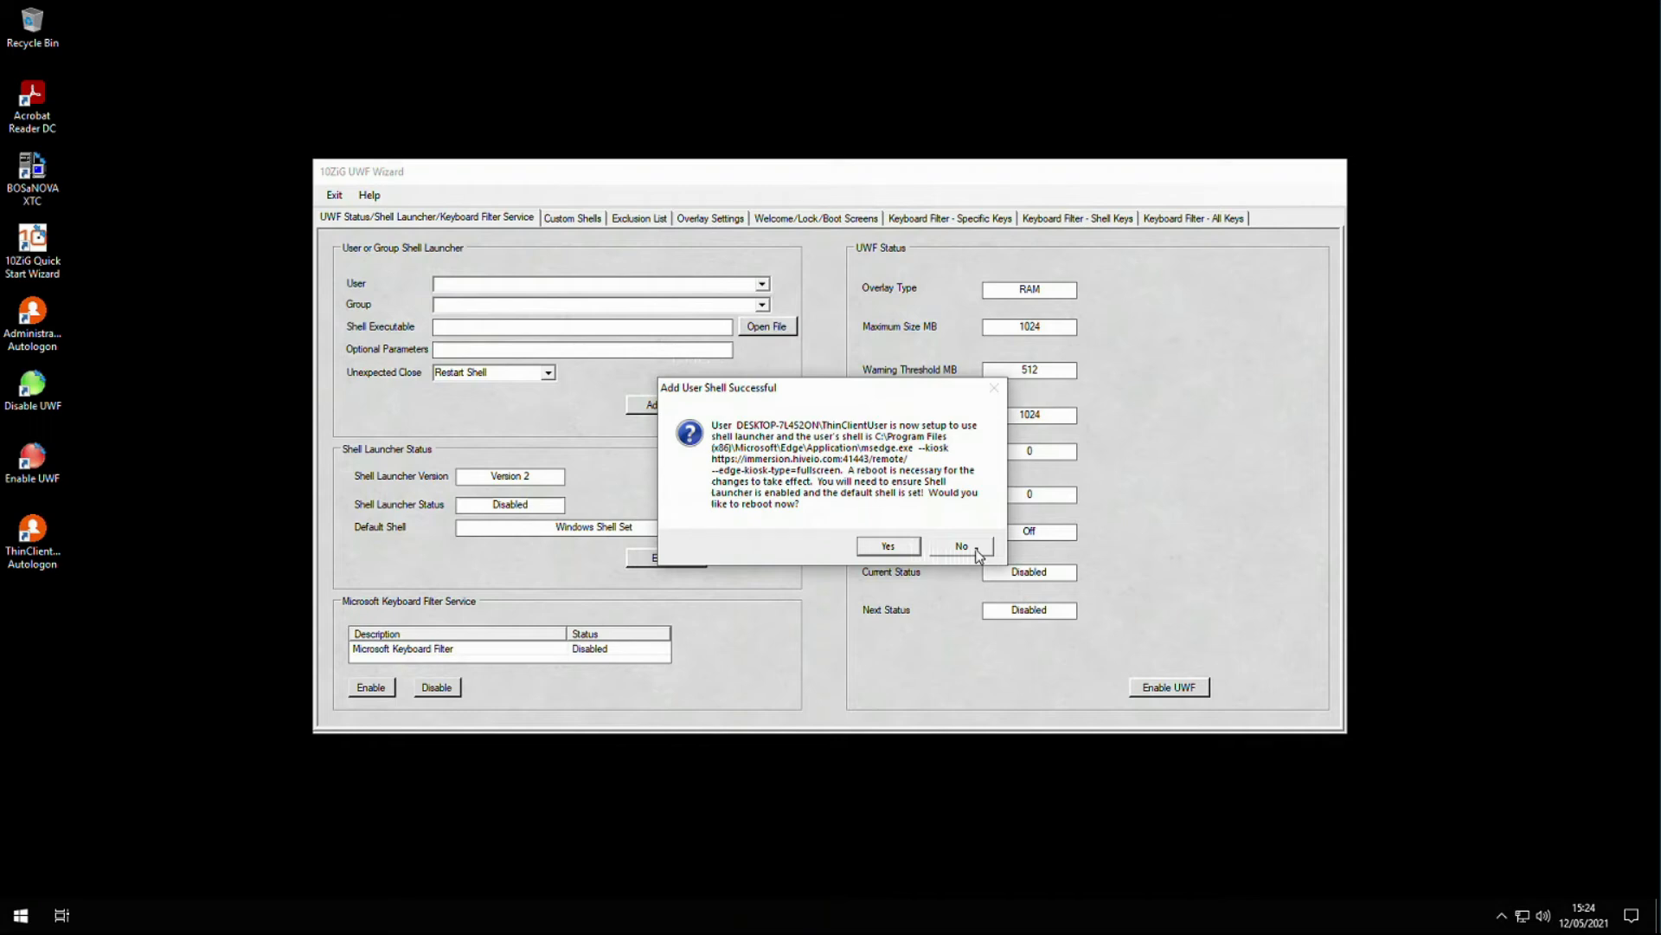
{"action": "left_click", "coordinate": [978, 552]}
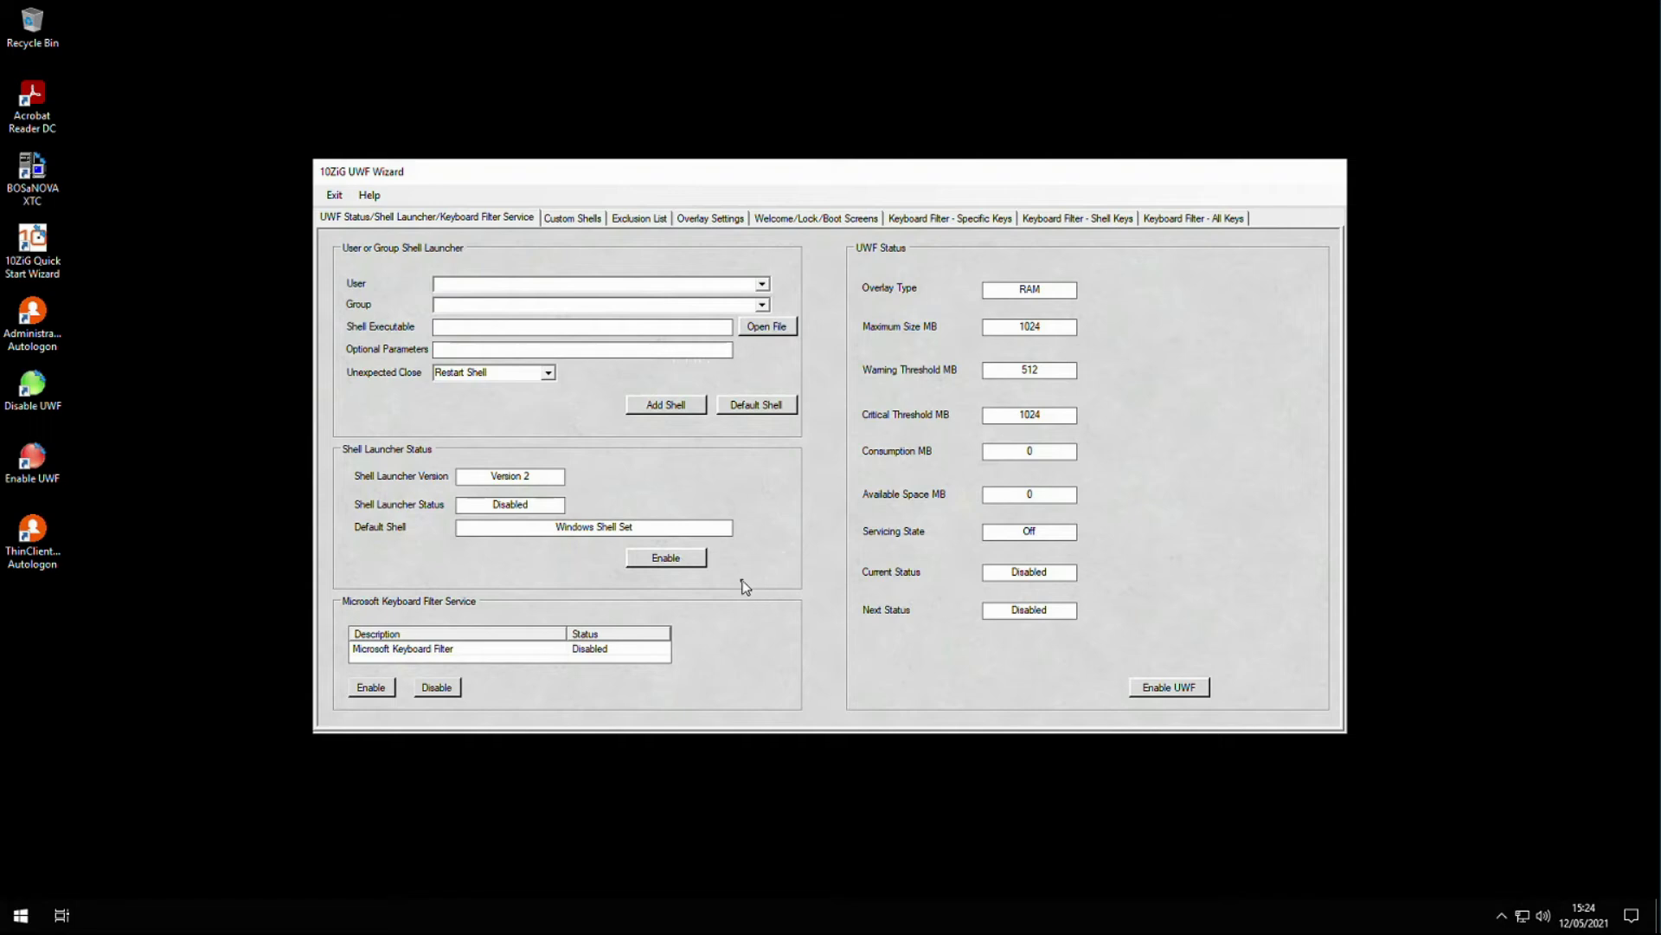
{"action": "left_click", "coordinate": [701, 563]}
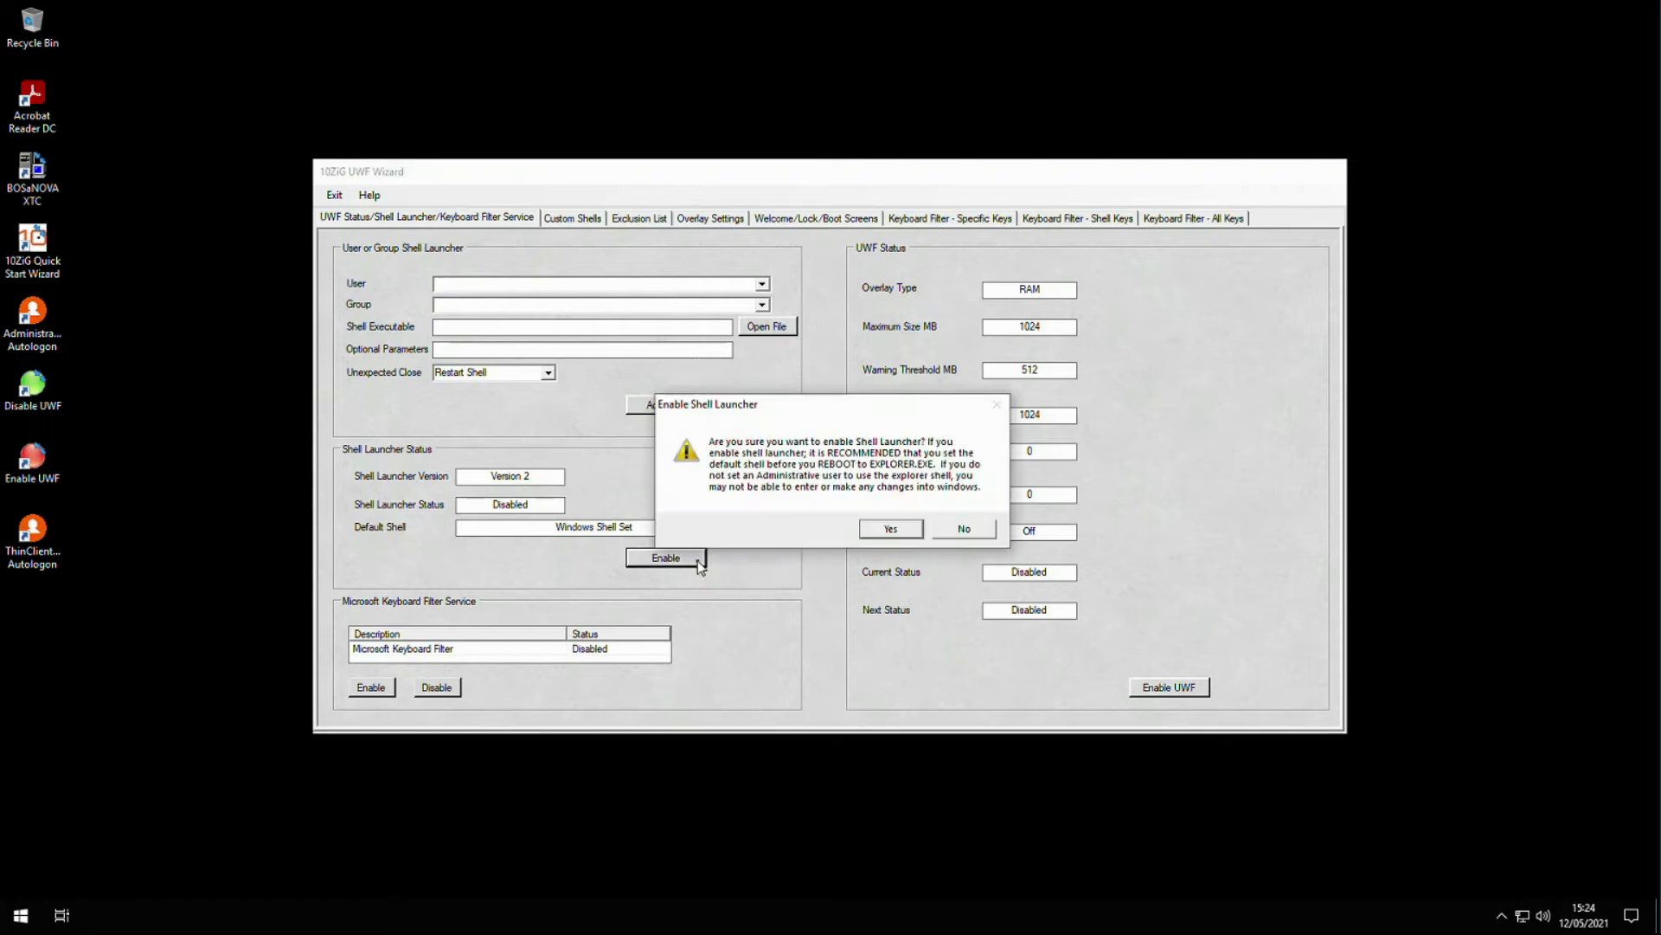
{"action": "left_click", "coordinate": [916, 535]}
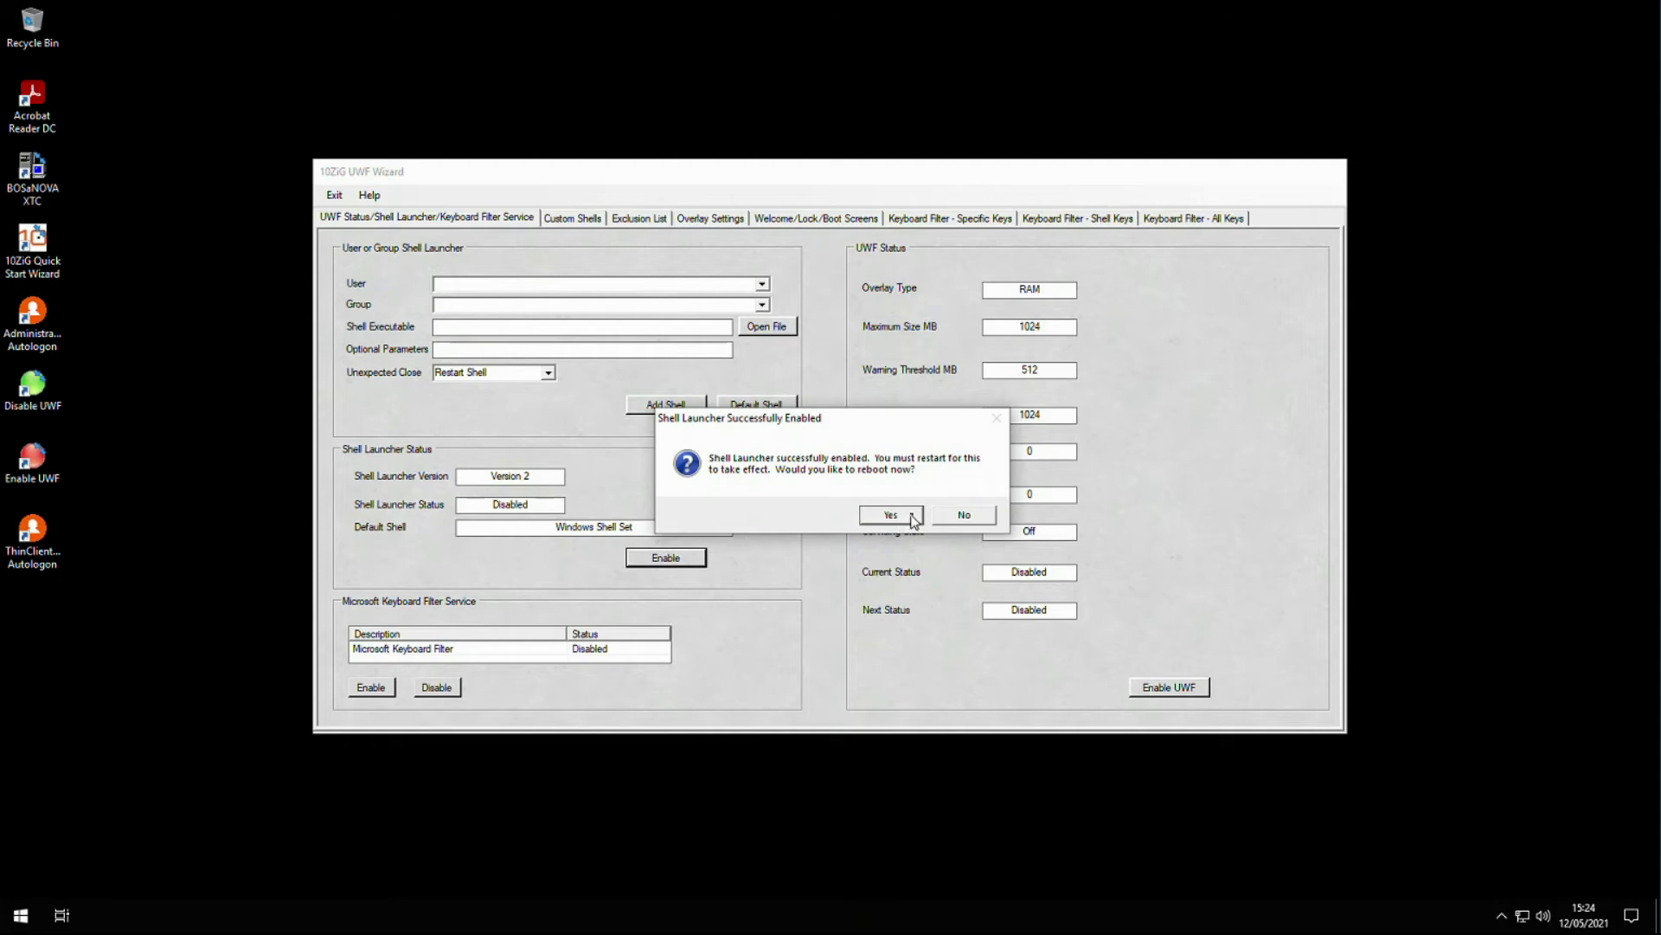
- Reboot, then reopen the UWF Wizard to verify Shell Launcher reads Enabled with CustomShellHost.exe
{"action": "left_click", "coordinate": [913, 517]}
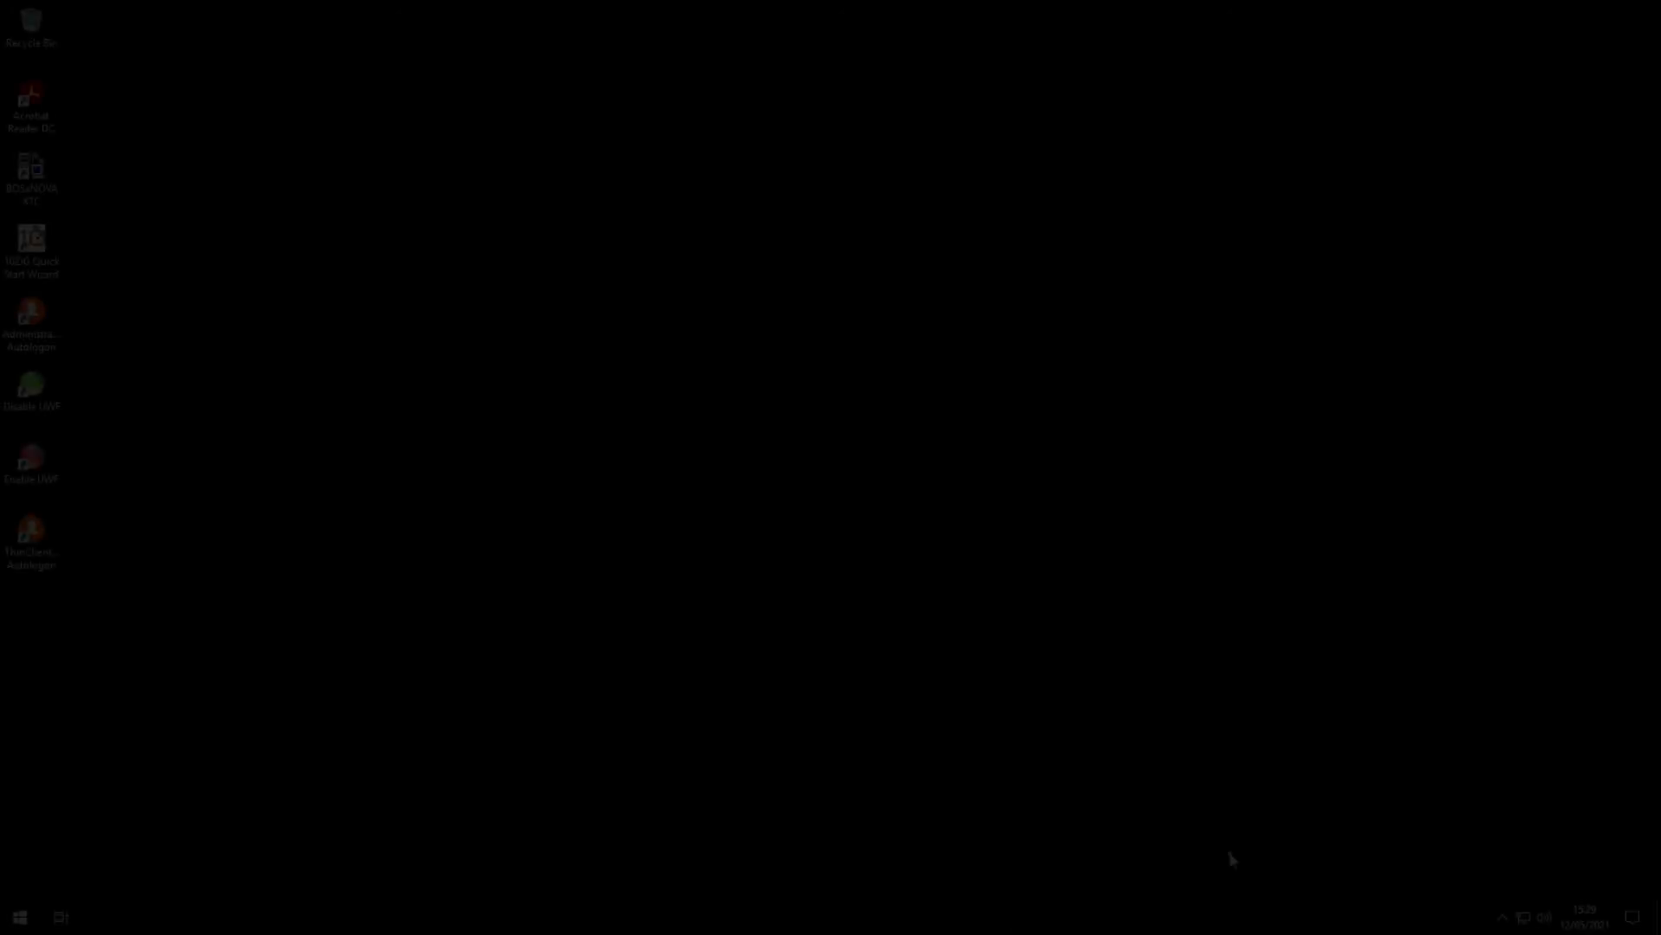
{"action": "left_click", "coordinate": [1503, 918]}
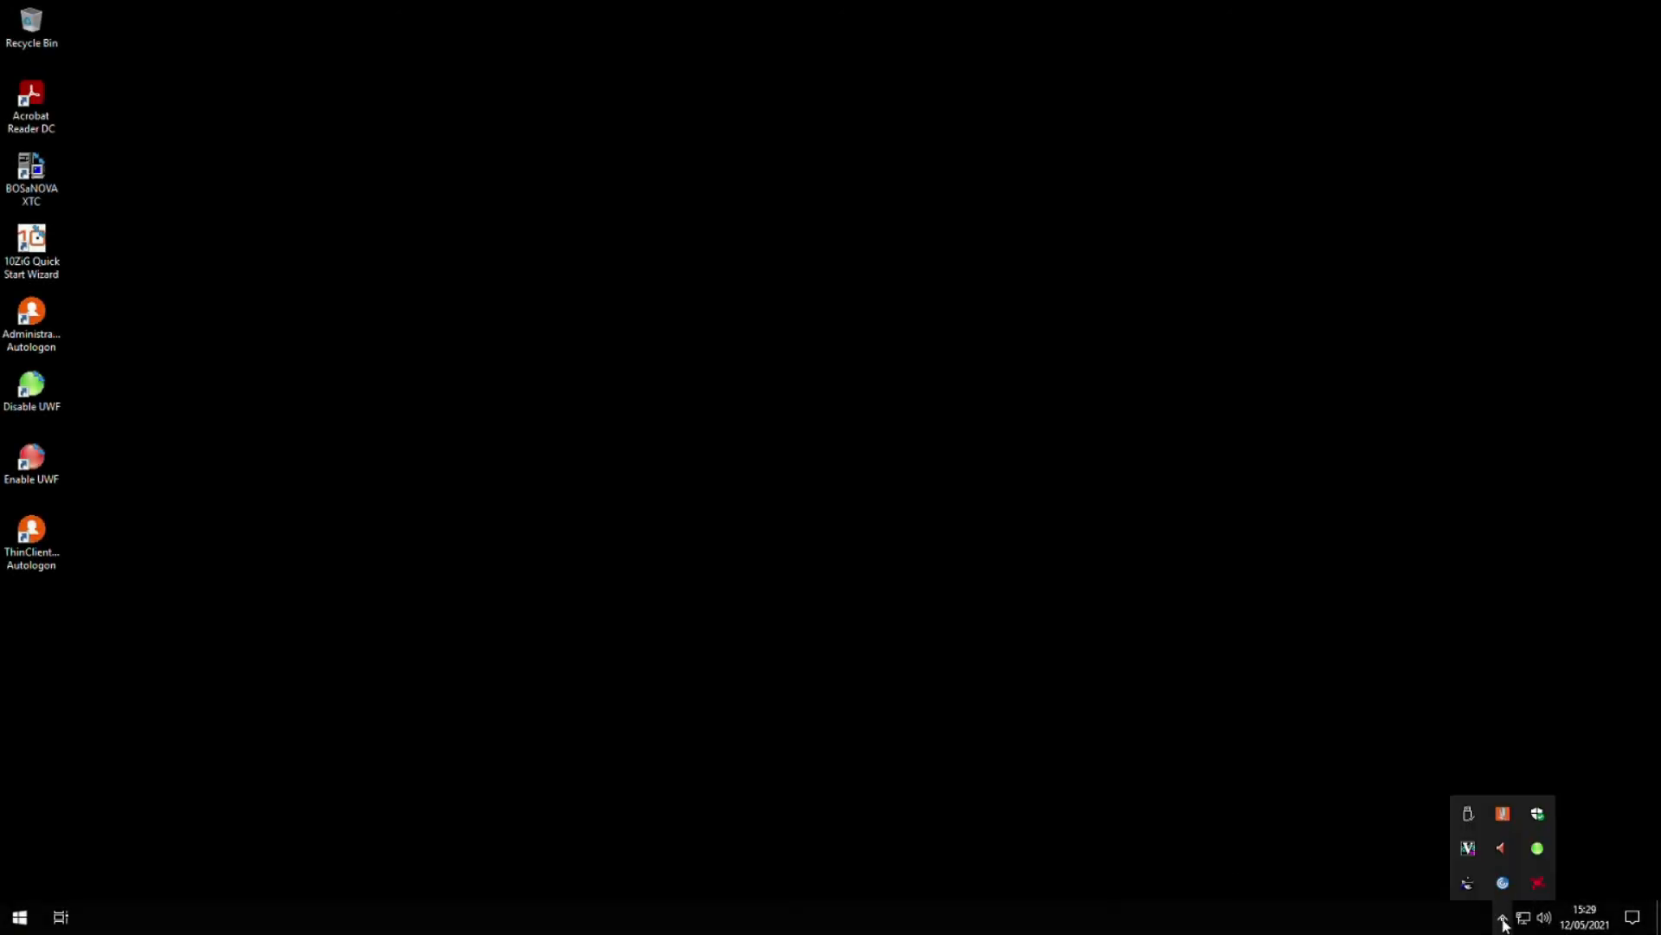
{"action": "left_click", "coordinate": [1540, 850]}
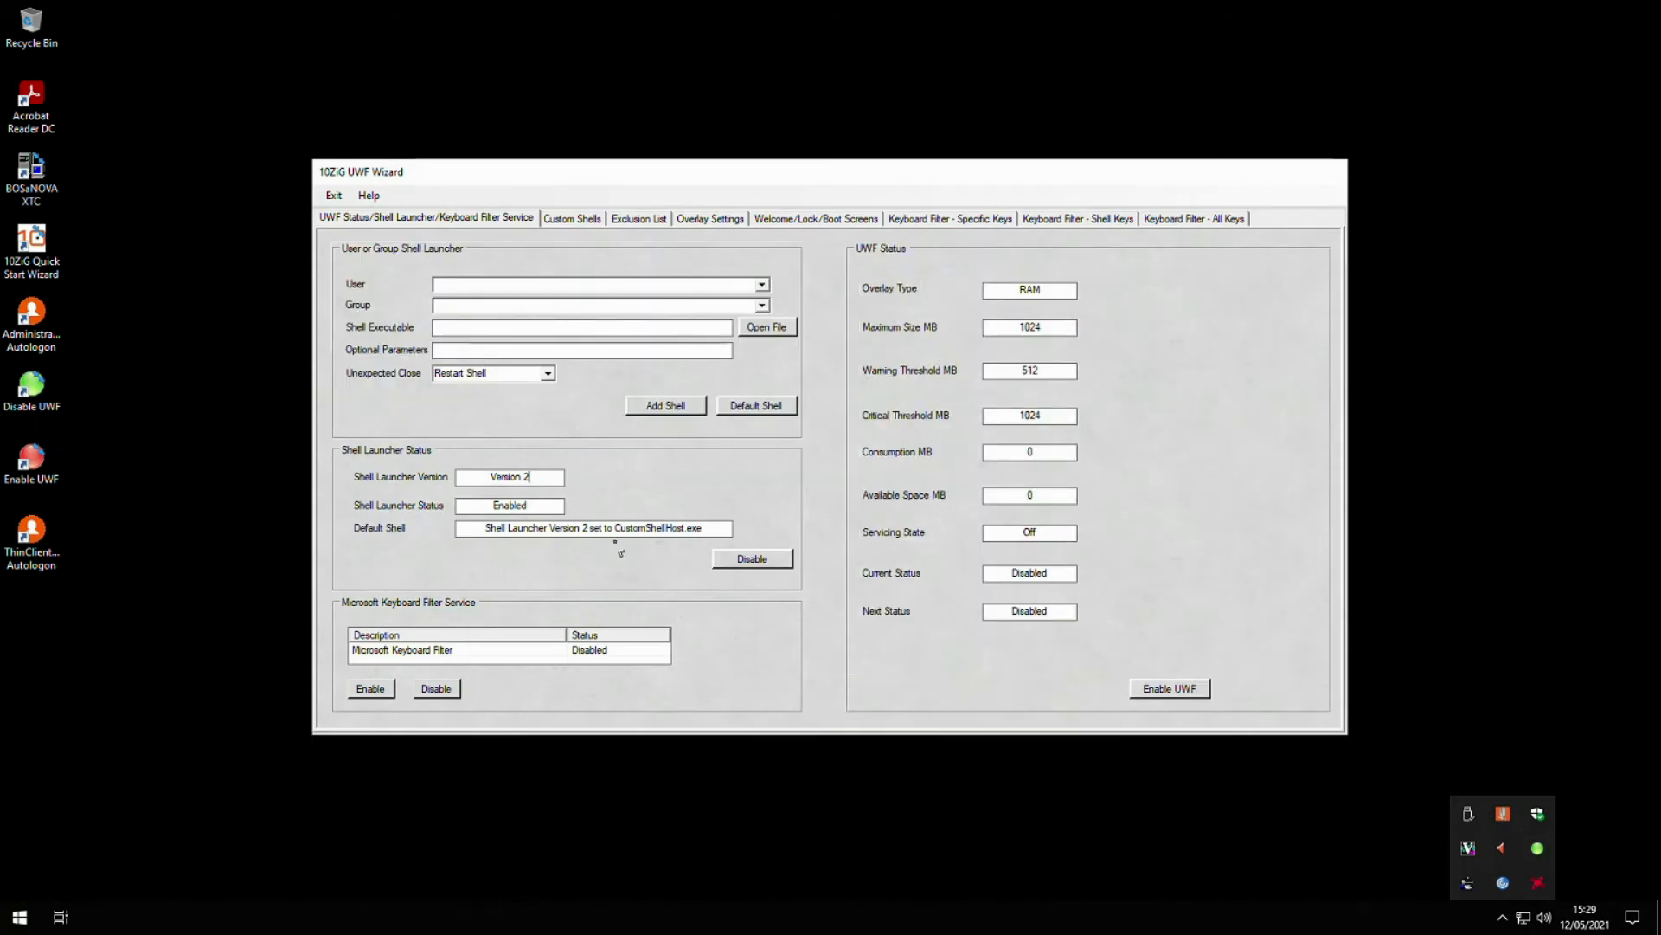
{"action": "left_click", "coordinate": [548, 506]}
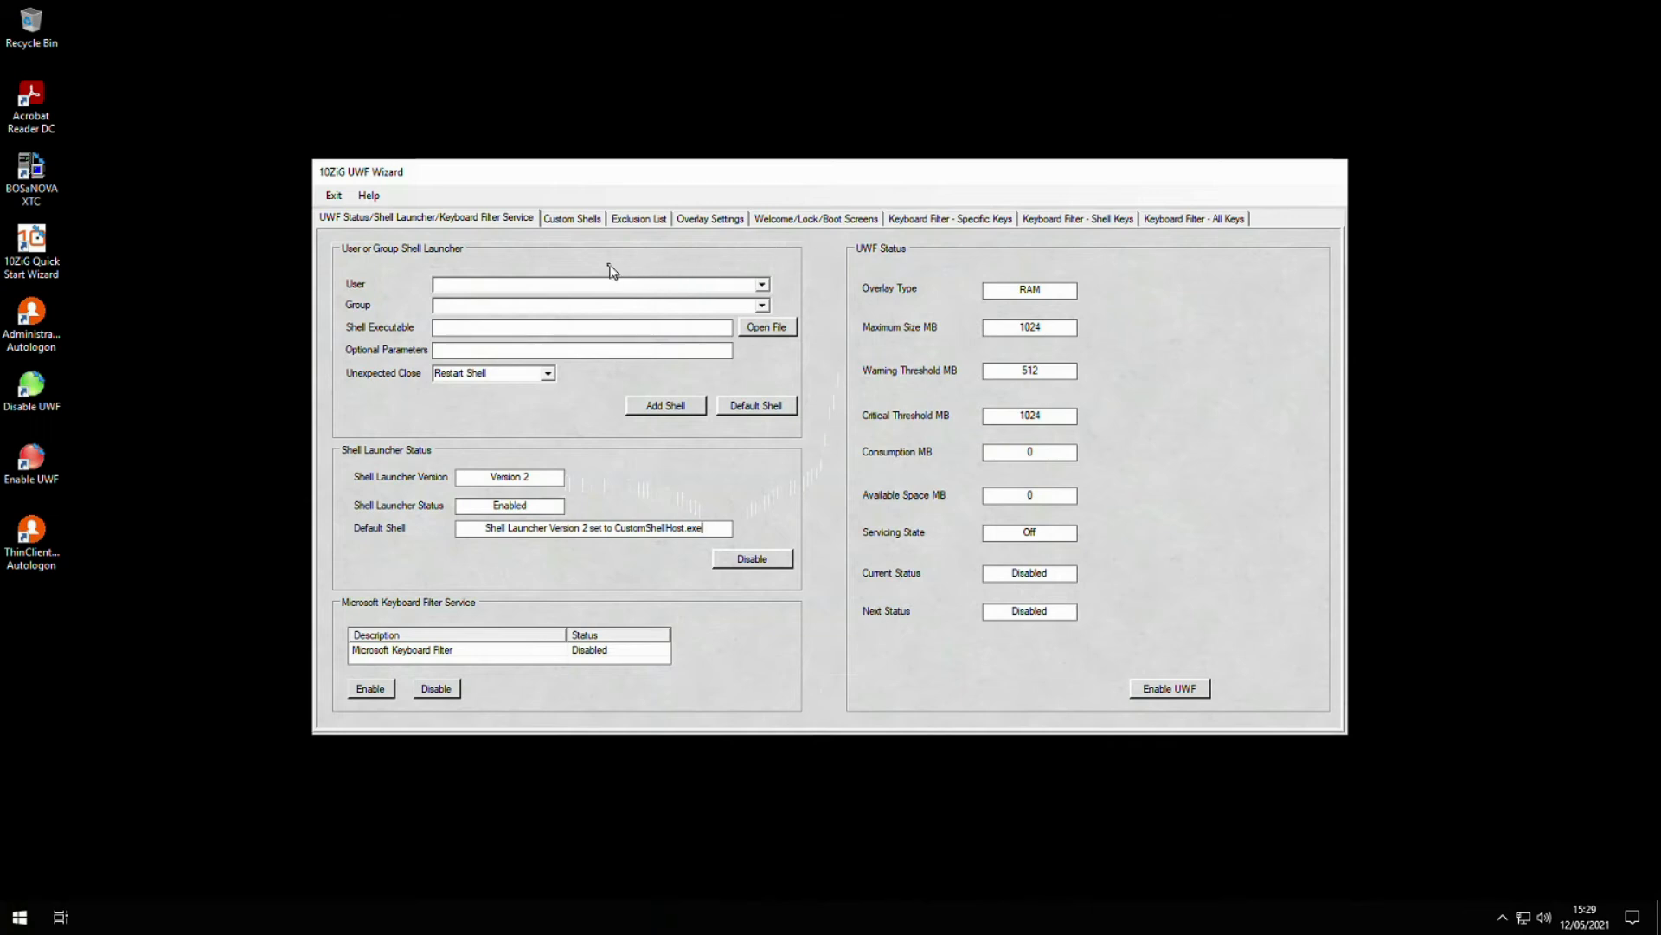
- Inspect ThinClientUser's Edge kiosk entry on the Custom Shells tab, then exit the wizard
{"action": "left_click", "coordinate": [588, 221]}
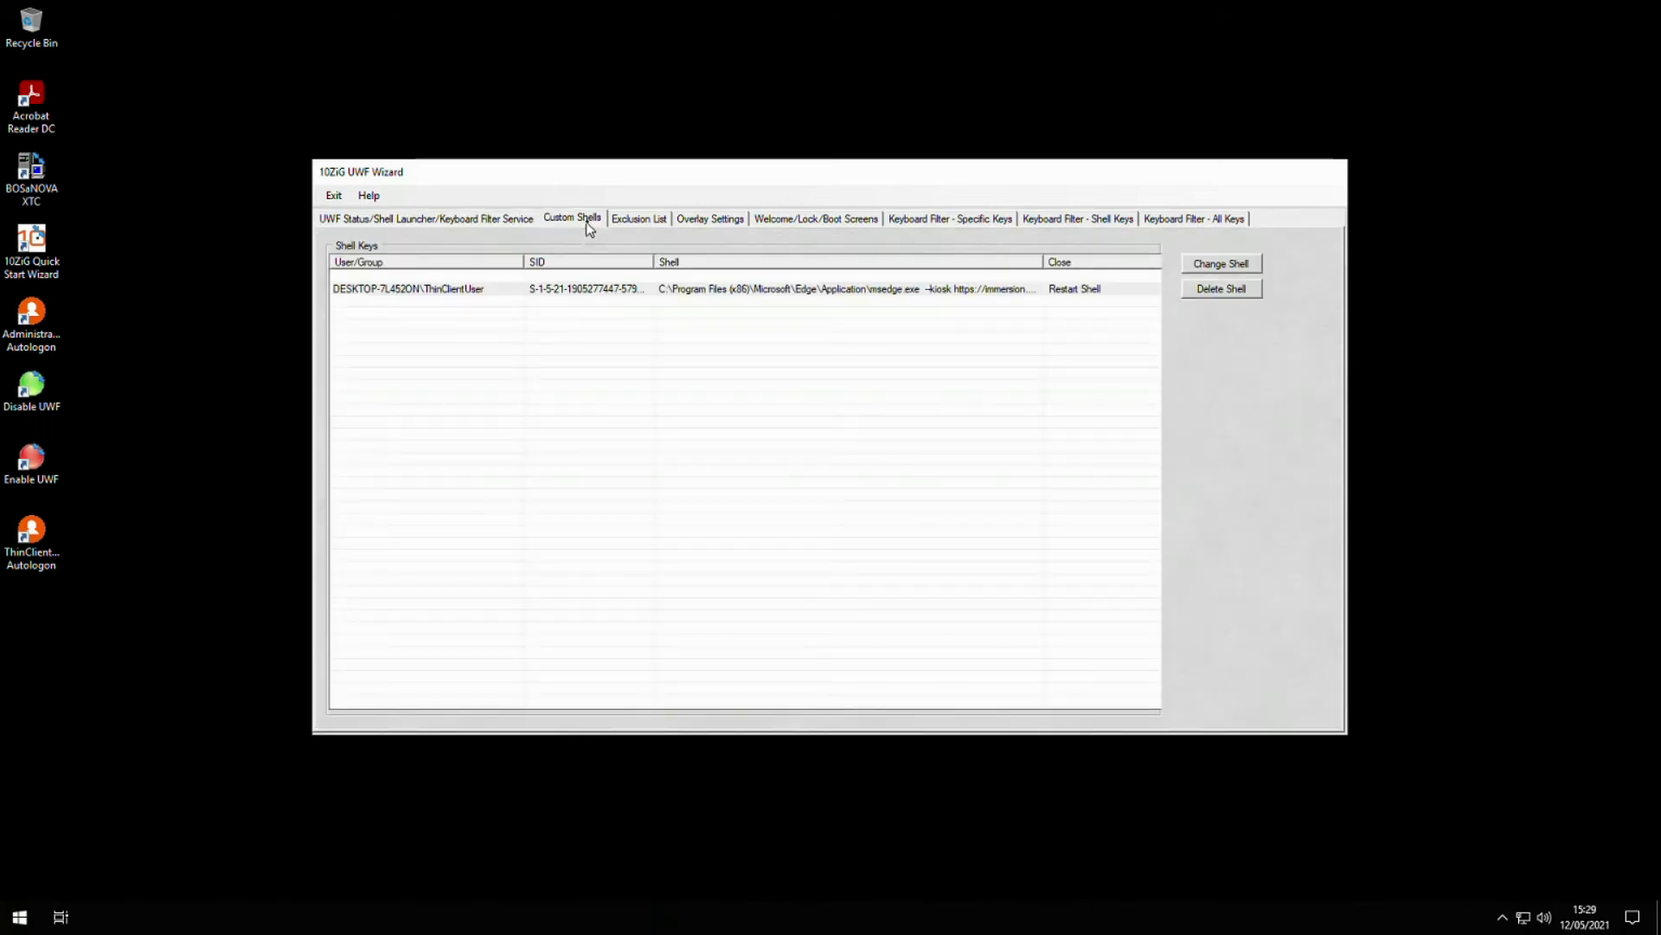
{"action": "left_click", "coordinate": [1036, 297]}
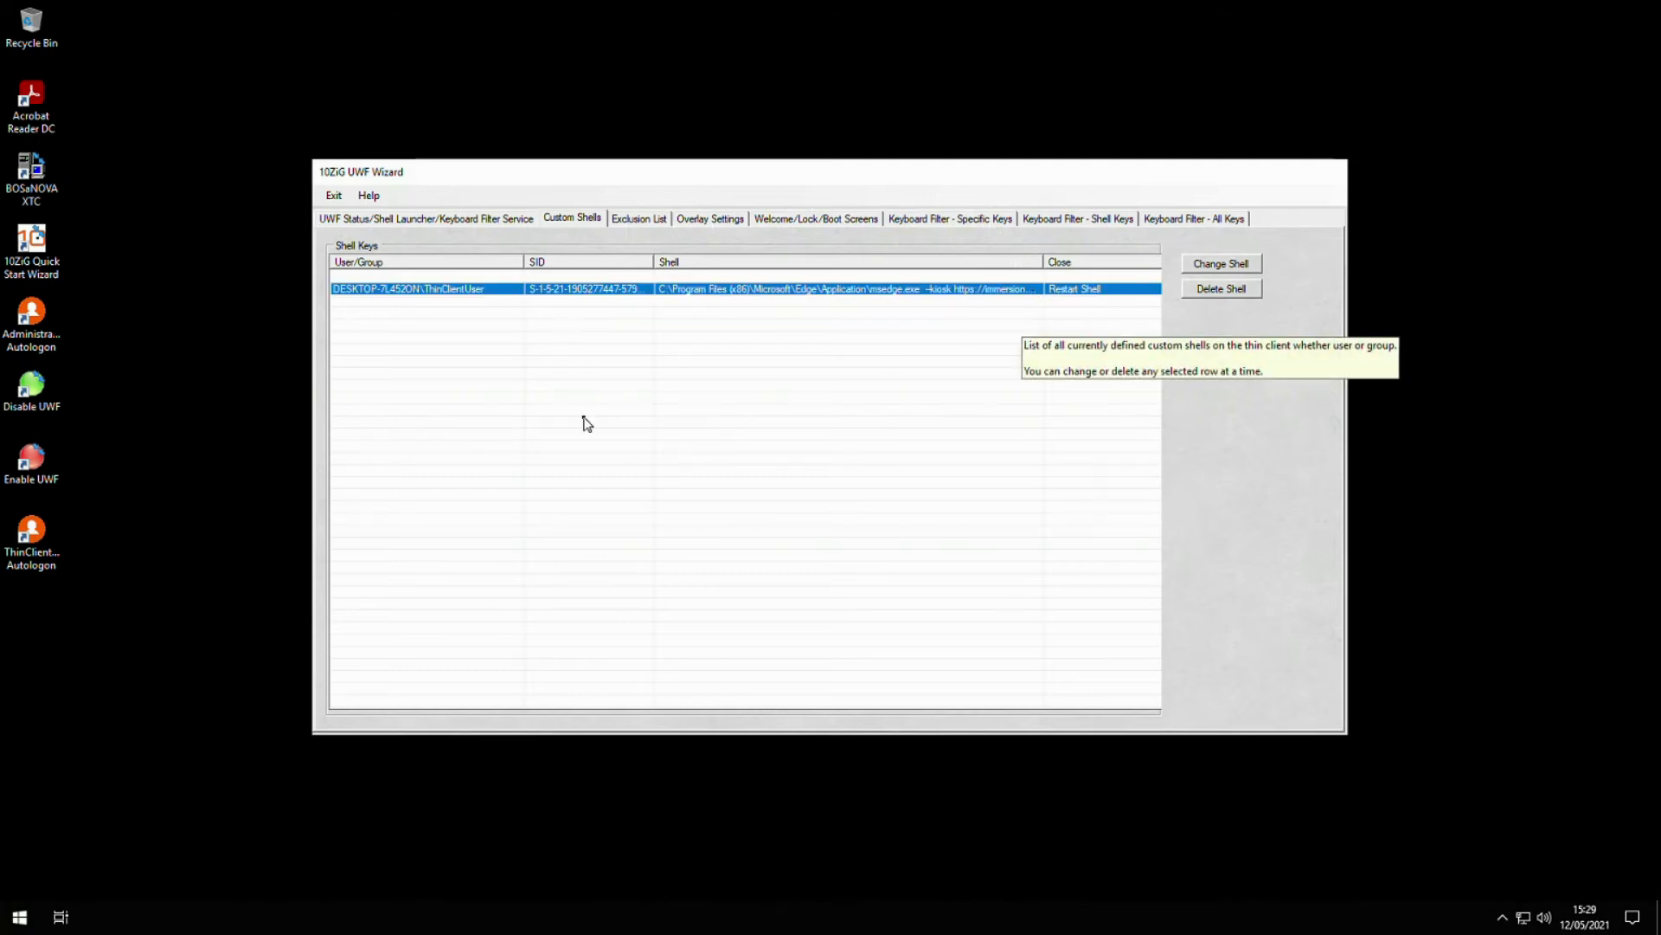
{"action": "left_click", "coordinate": [335, 198]}
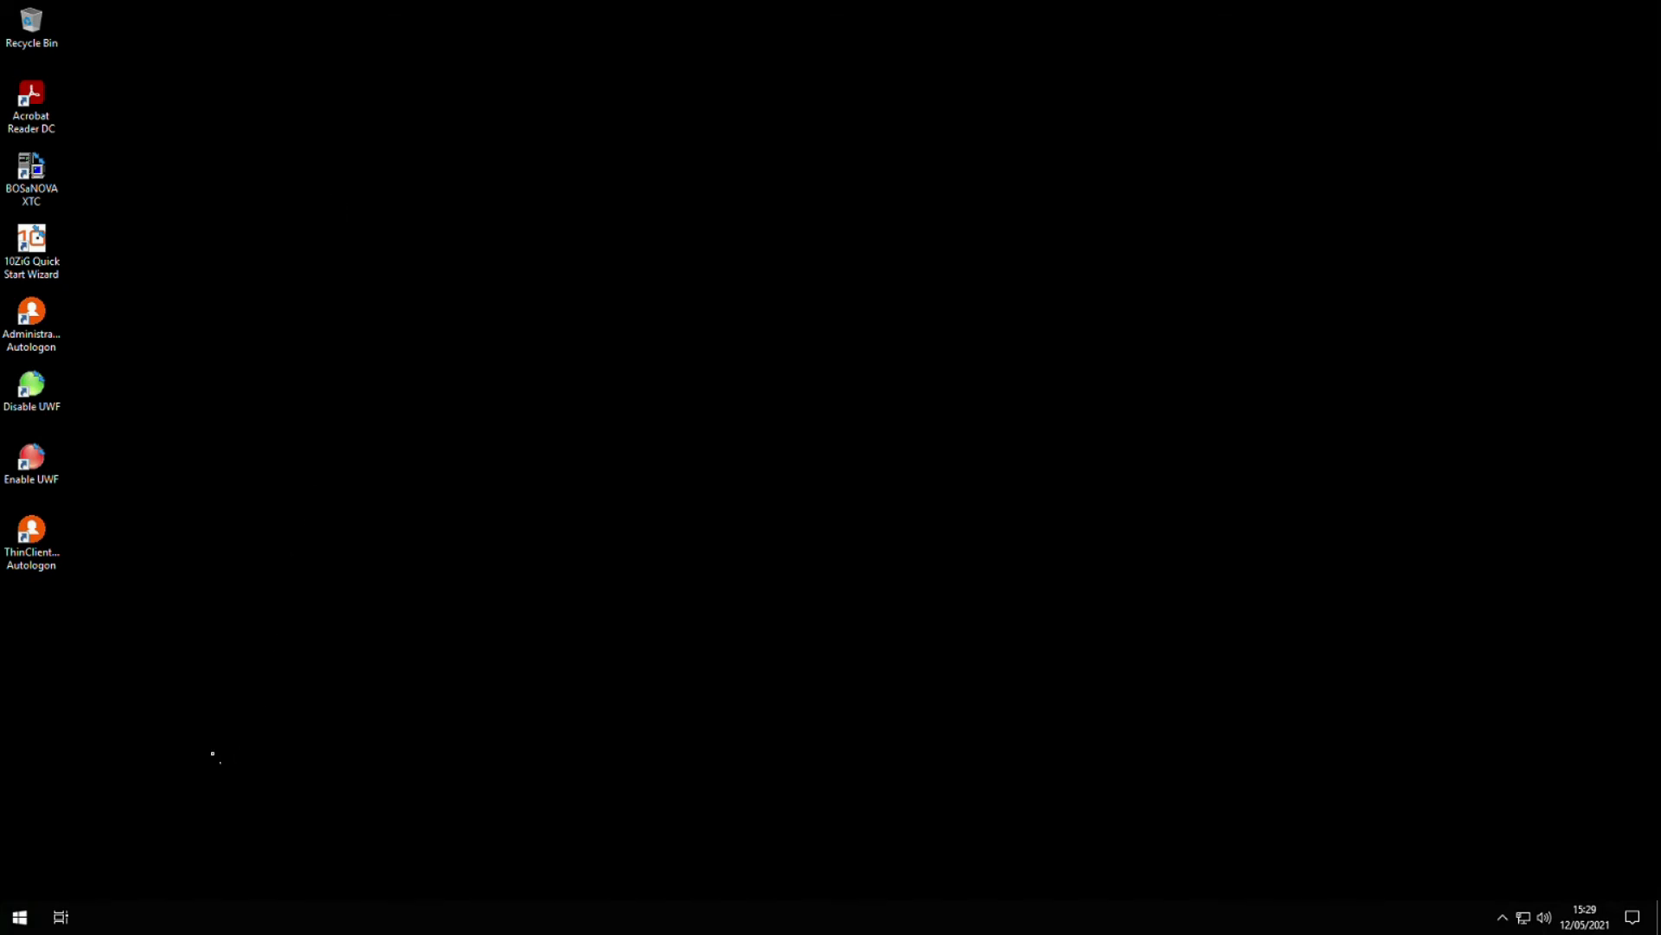
- Run the ThinClientUser Autologon desktop shortcut and answer Y to the restart prompt
{"action": "left_click", "coordinate": [53, 562]}
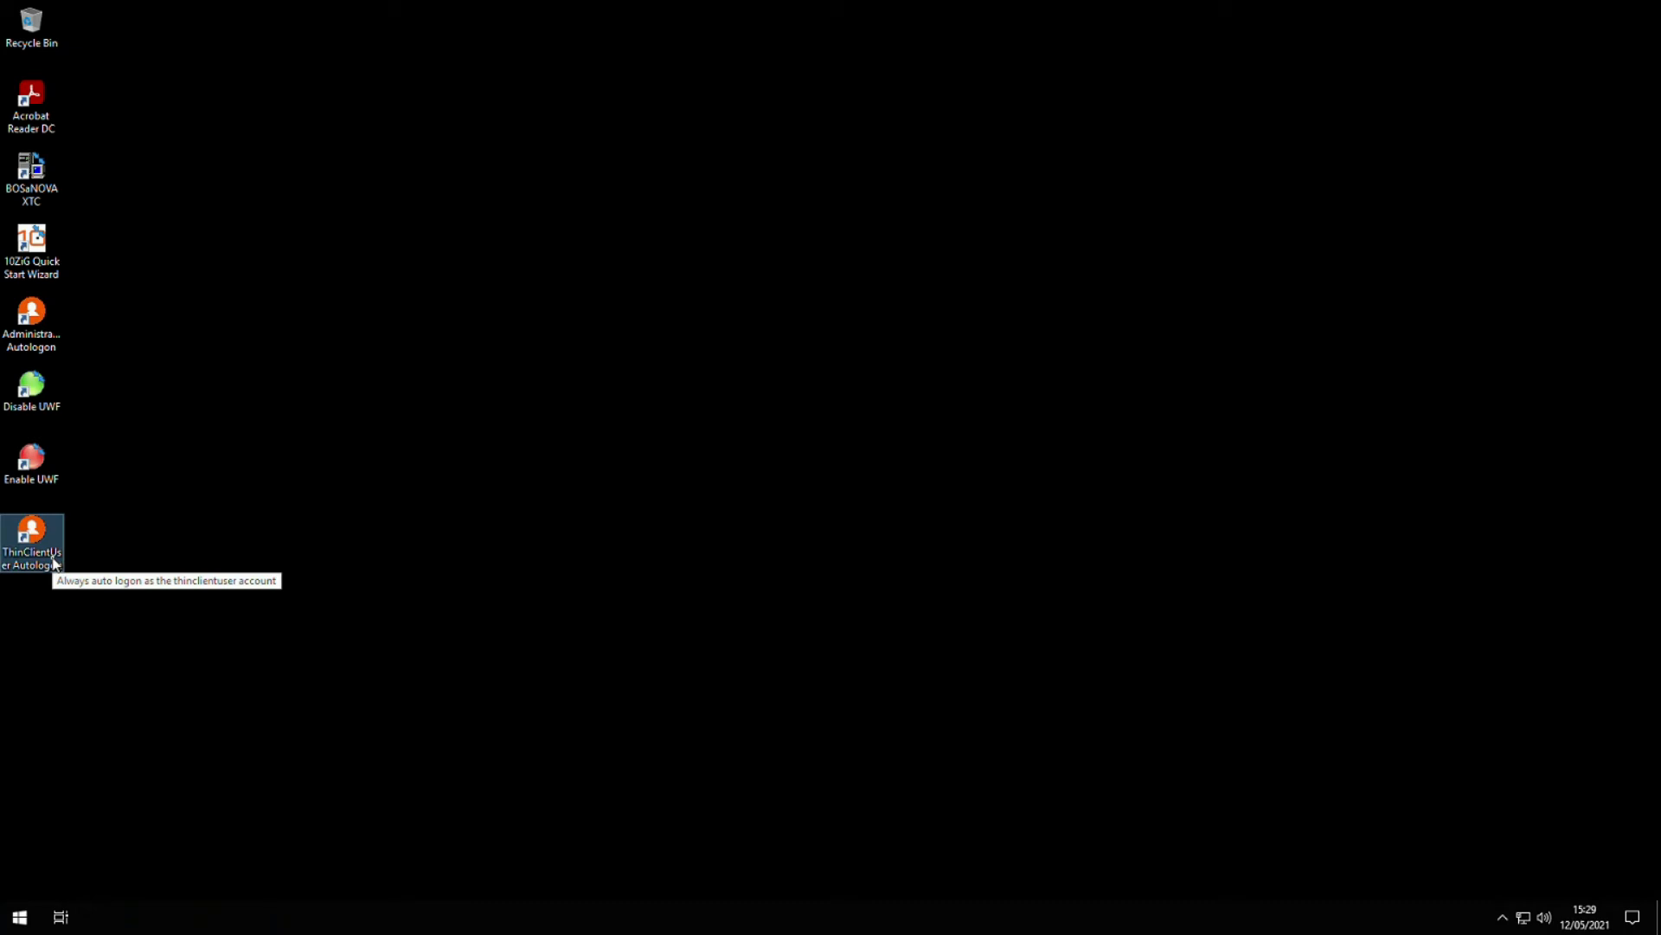
{"action": "double_click", "coordinate": [54, 562]}
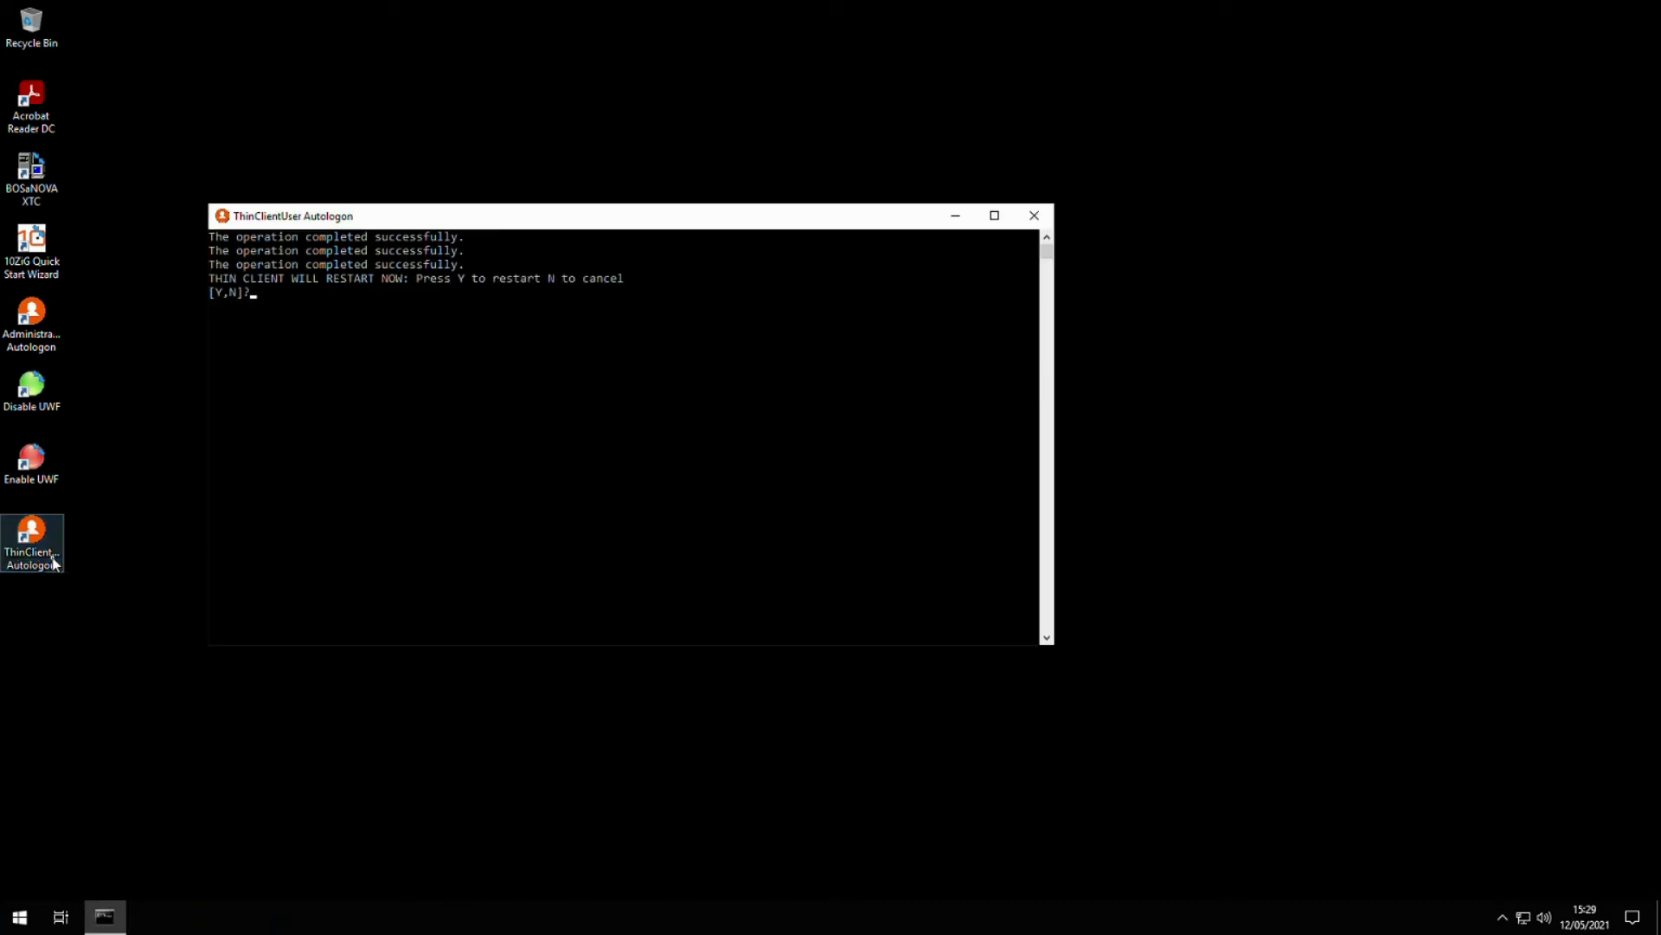
{"action": "type", "text": "Y"}
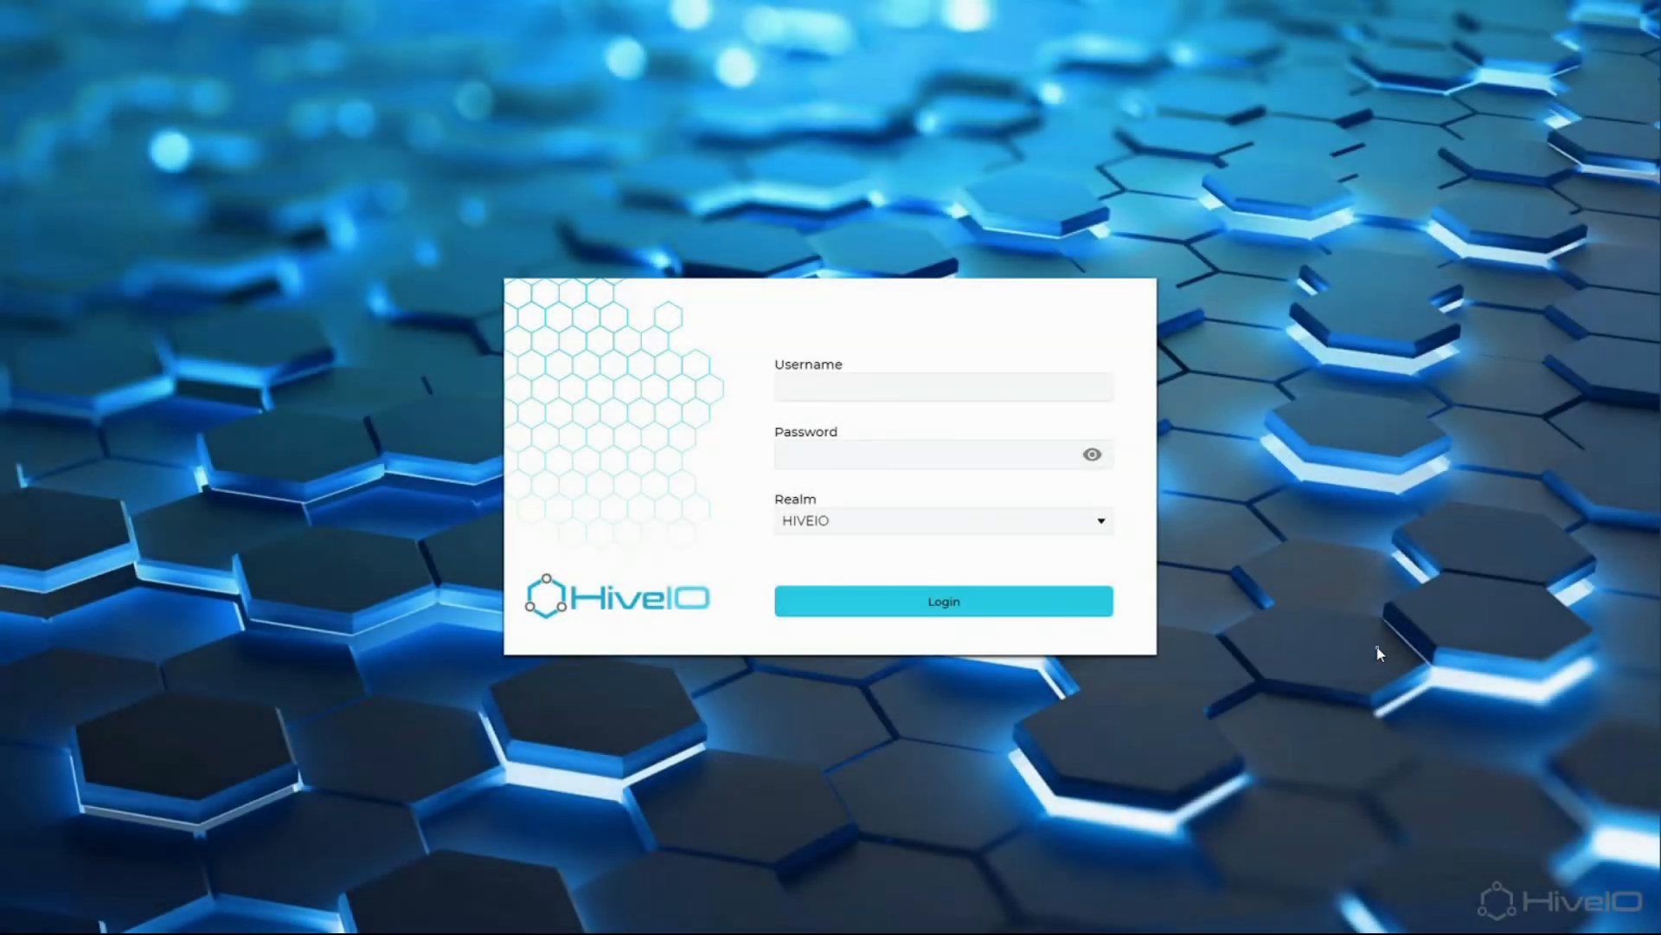
- Log in to the HiveIO portal with the account username and password under realm HIVEIO
{"action": "left_click", "coordinate": [848, 388]}
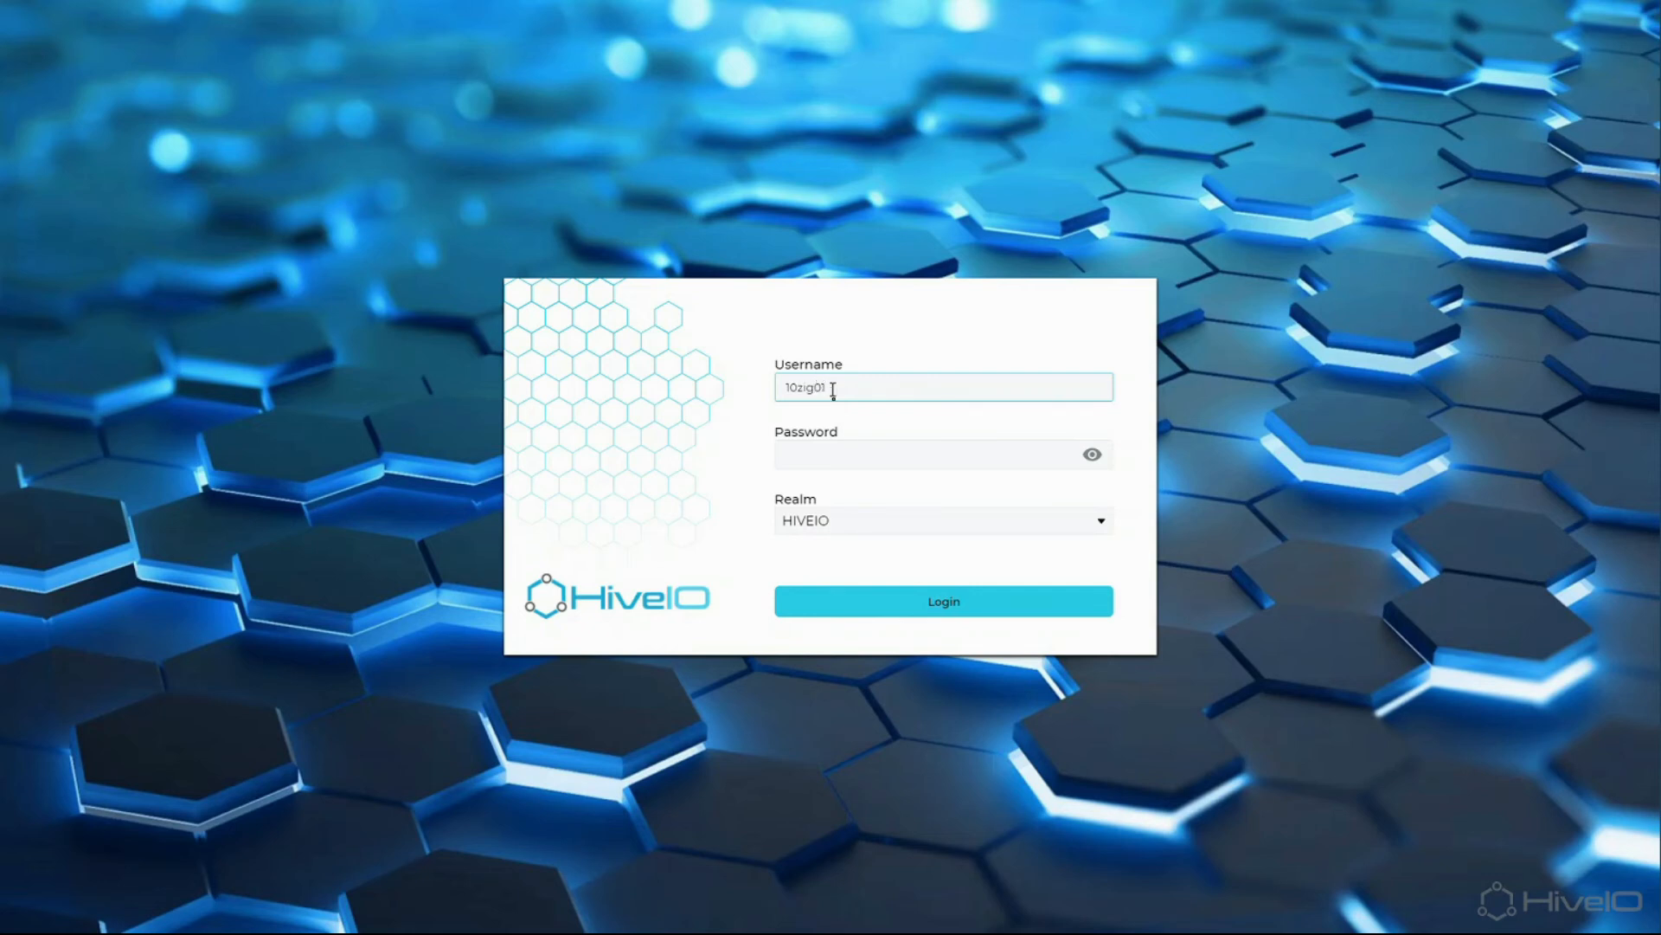
{"action": "left_click", "coordinate": [857, 451]}
{"action": "key", "text": "ctrl+v"}
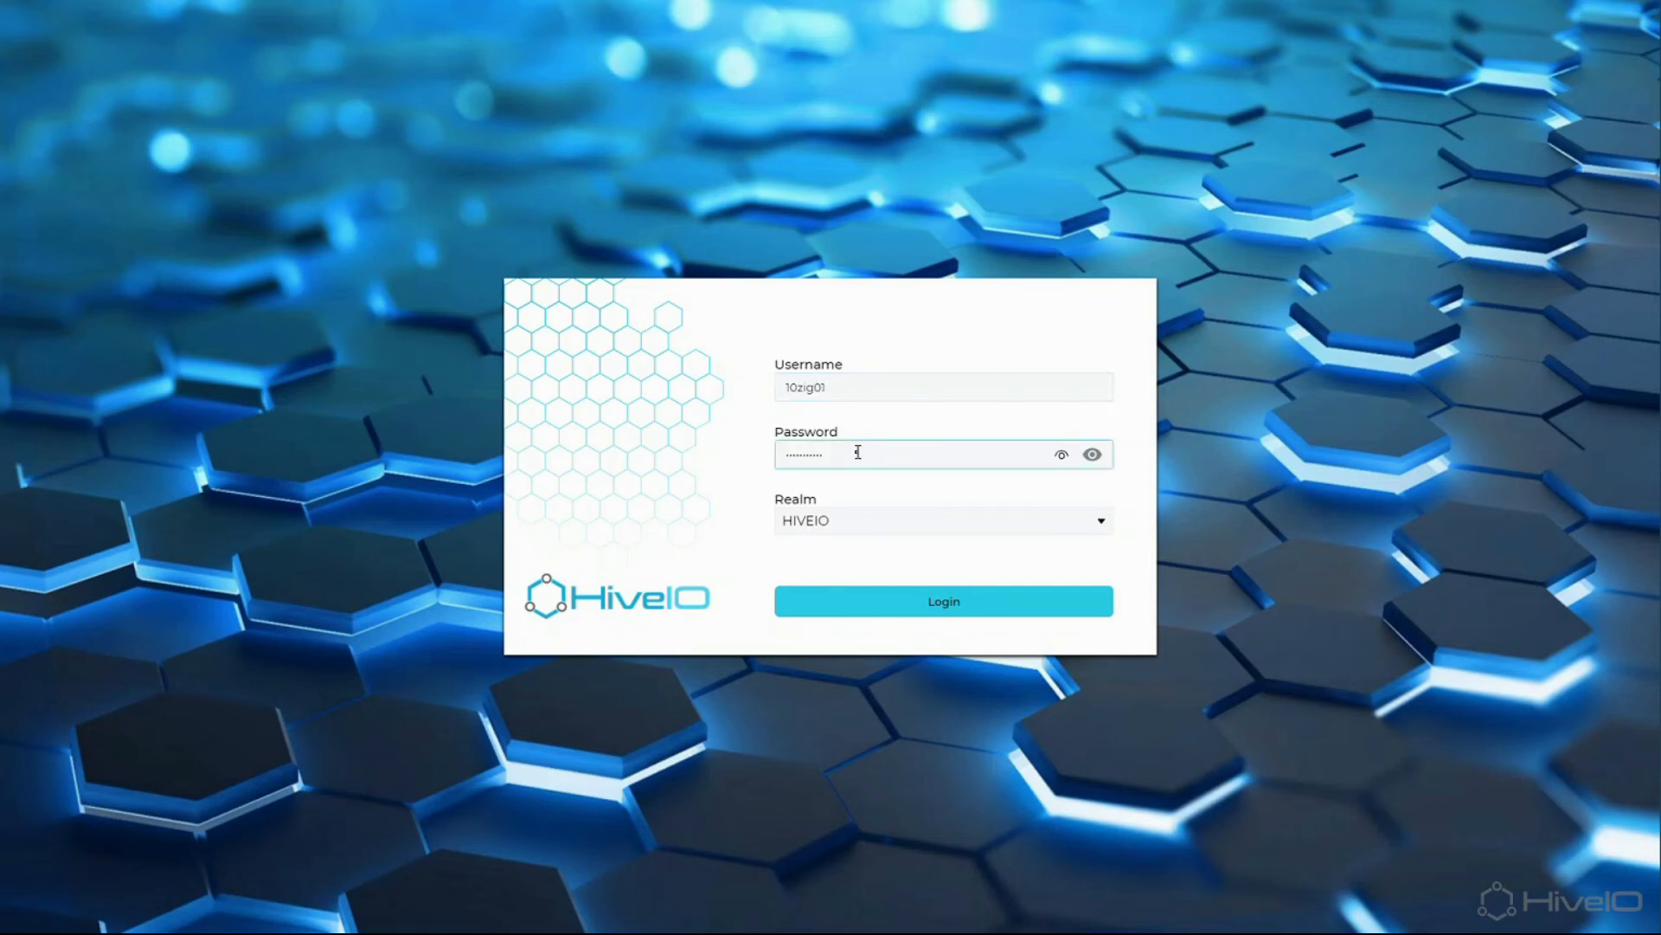
{"action": "left_click", "coordinate": [1073, 600]}
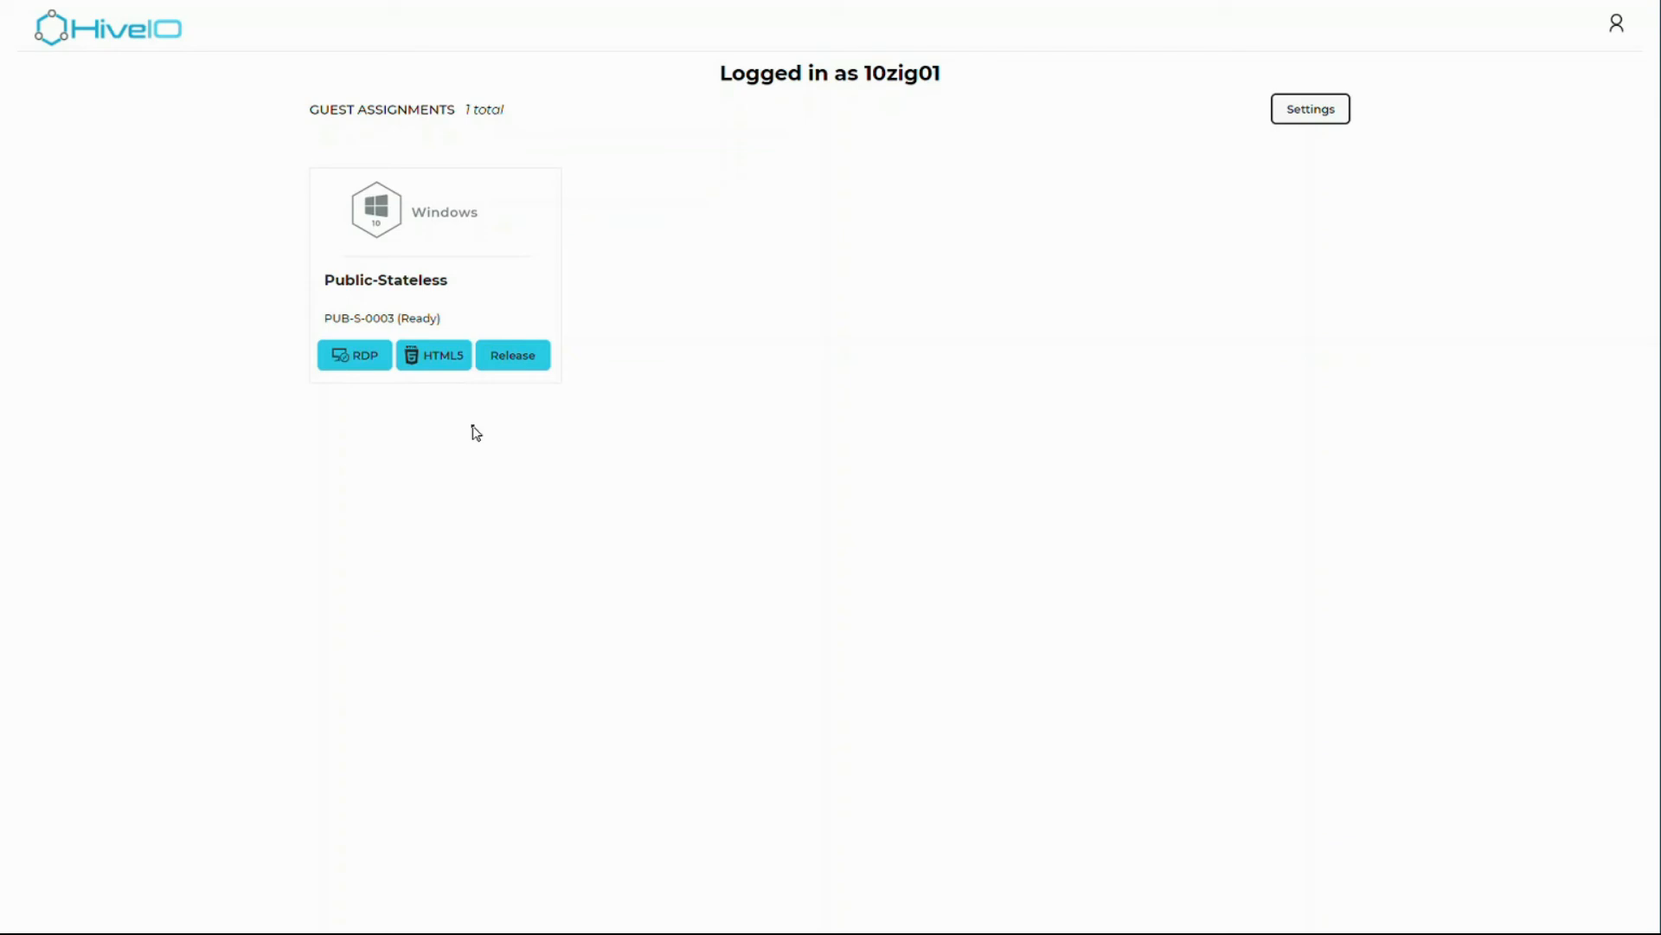
- Download and open PUB-S-0003.rdp, accept the publisher warning, and connect with the account password
{"action": "left_click", "coordinate": [386, 368]}
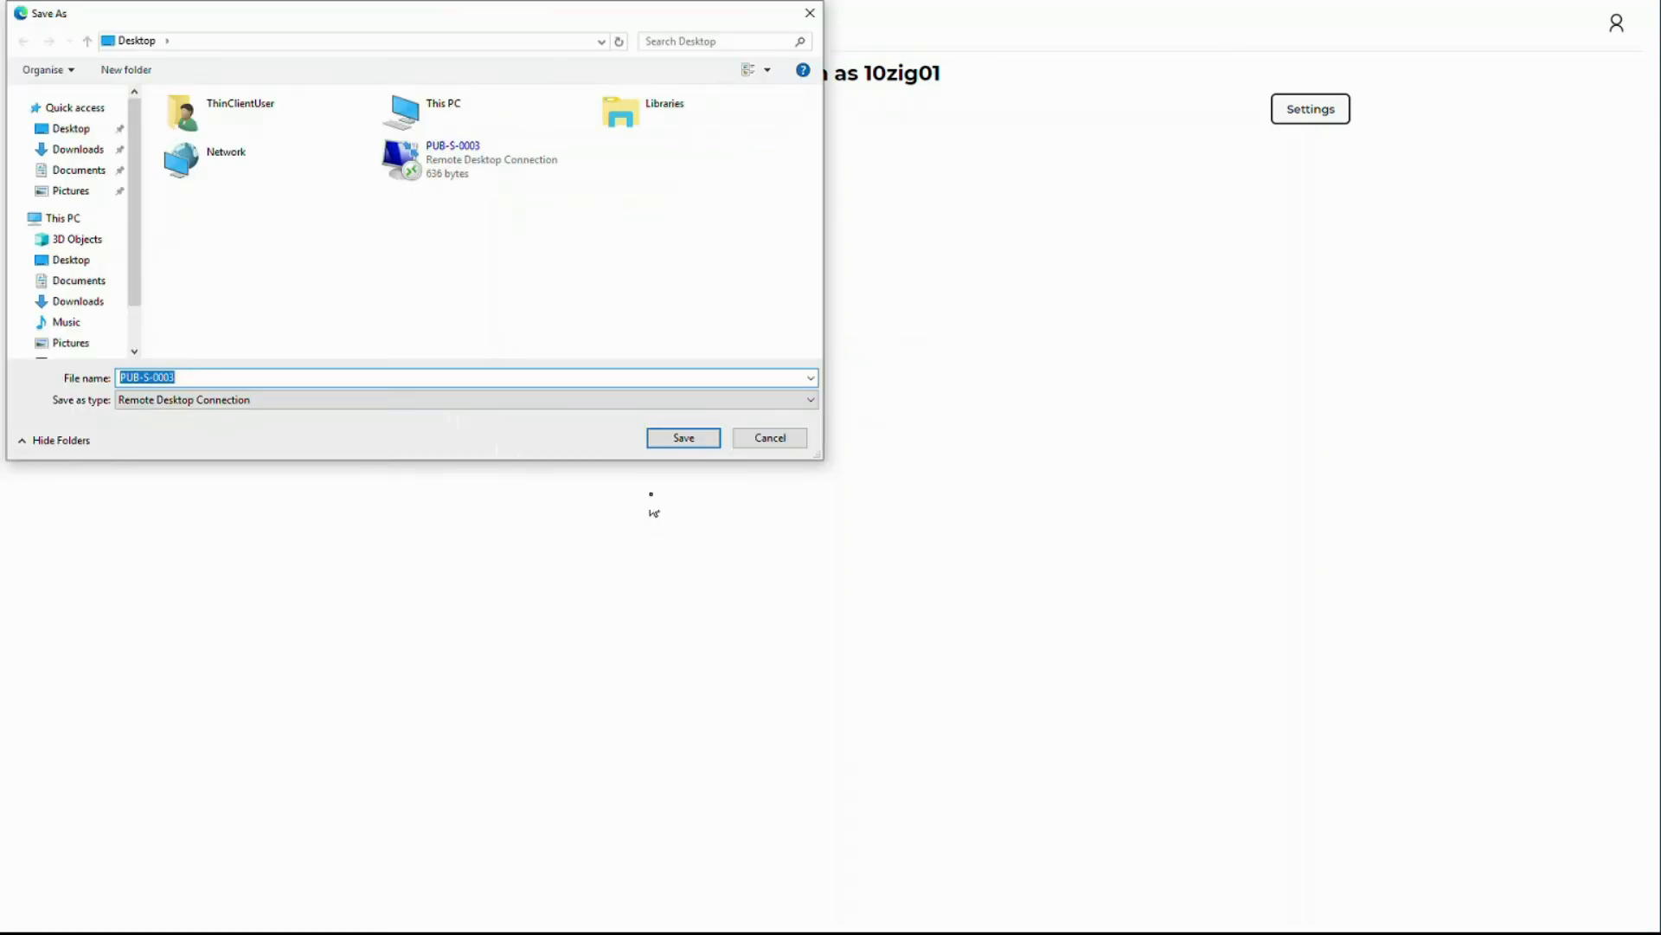
{"action": "left_click", "coordinate": [683, 443]}
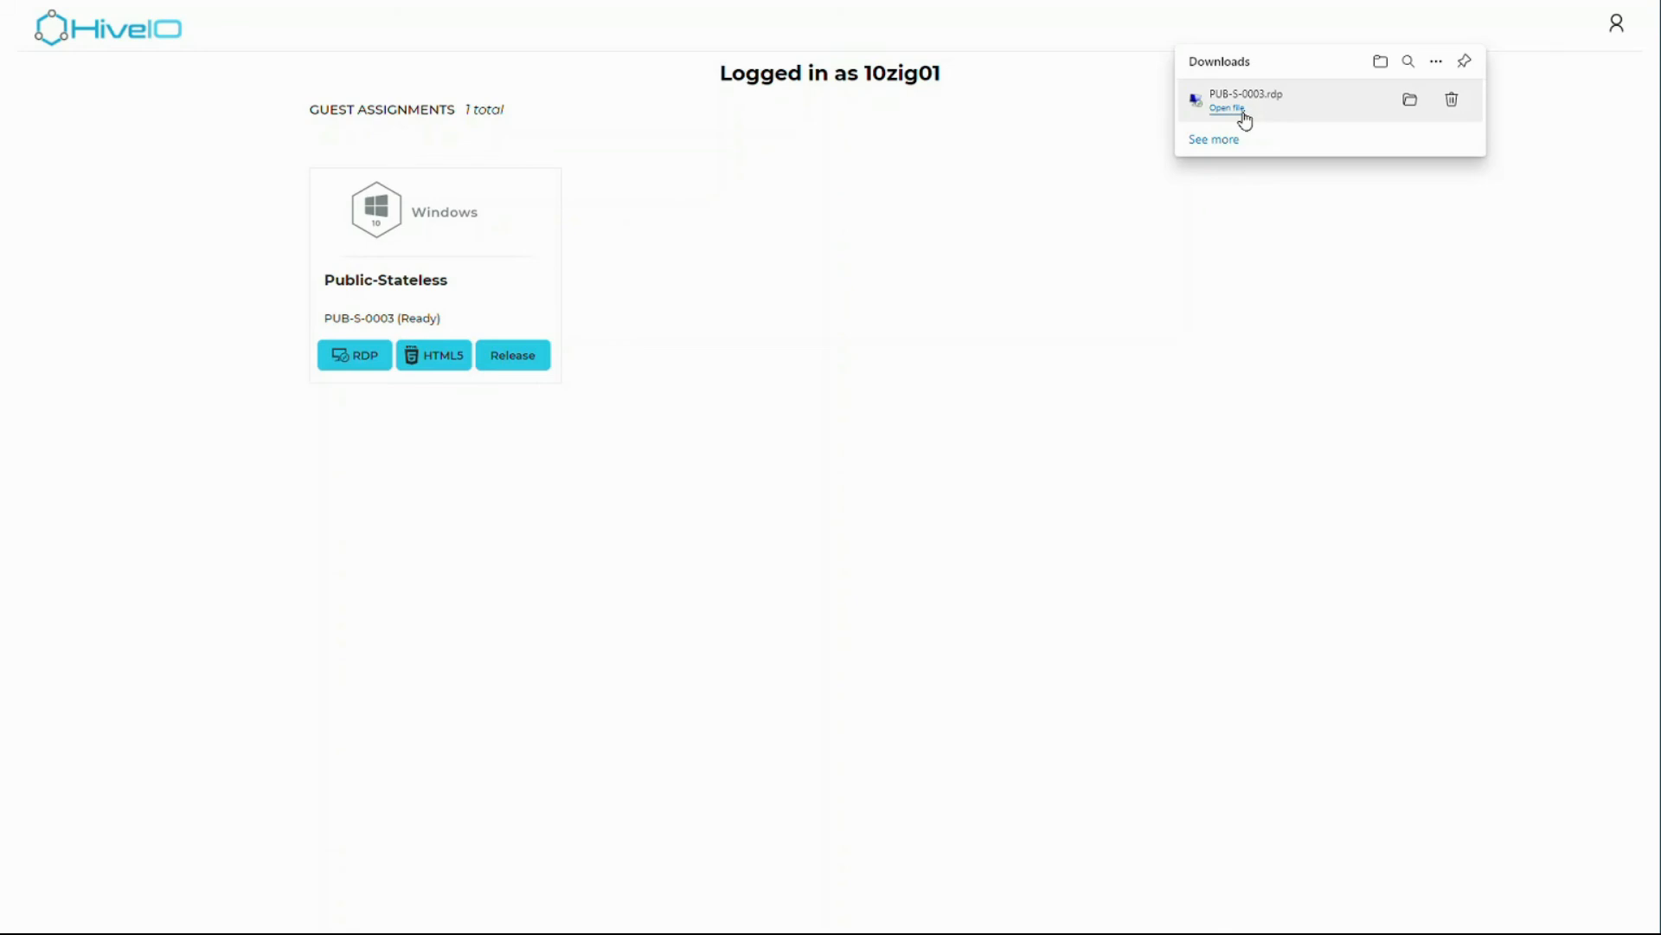
{"action": "left_click", "coordinate": [1243, 114]}
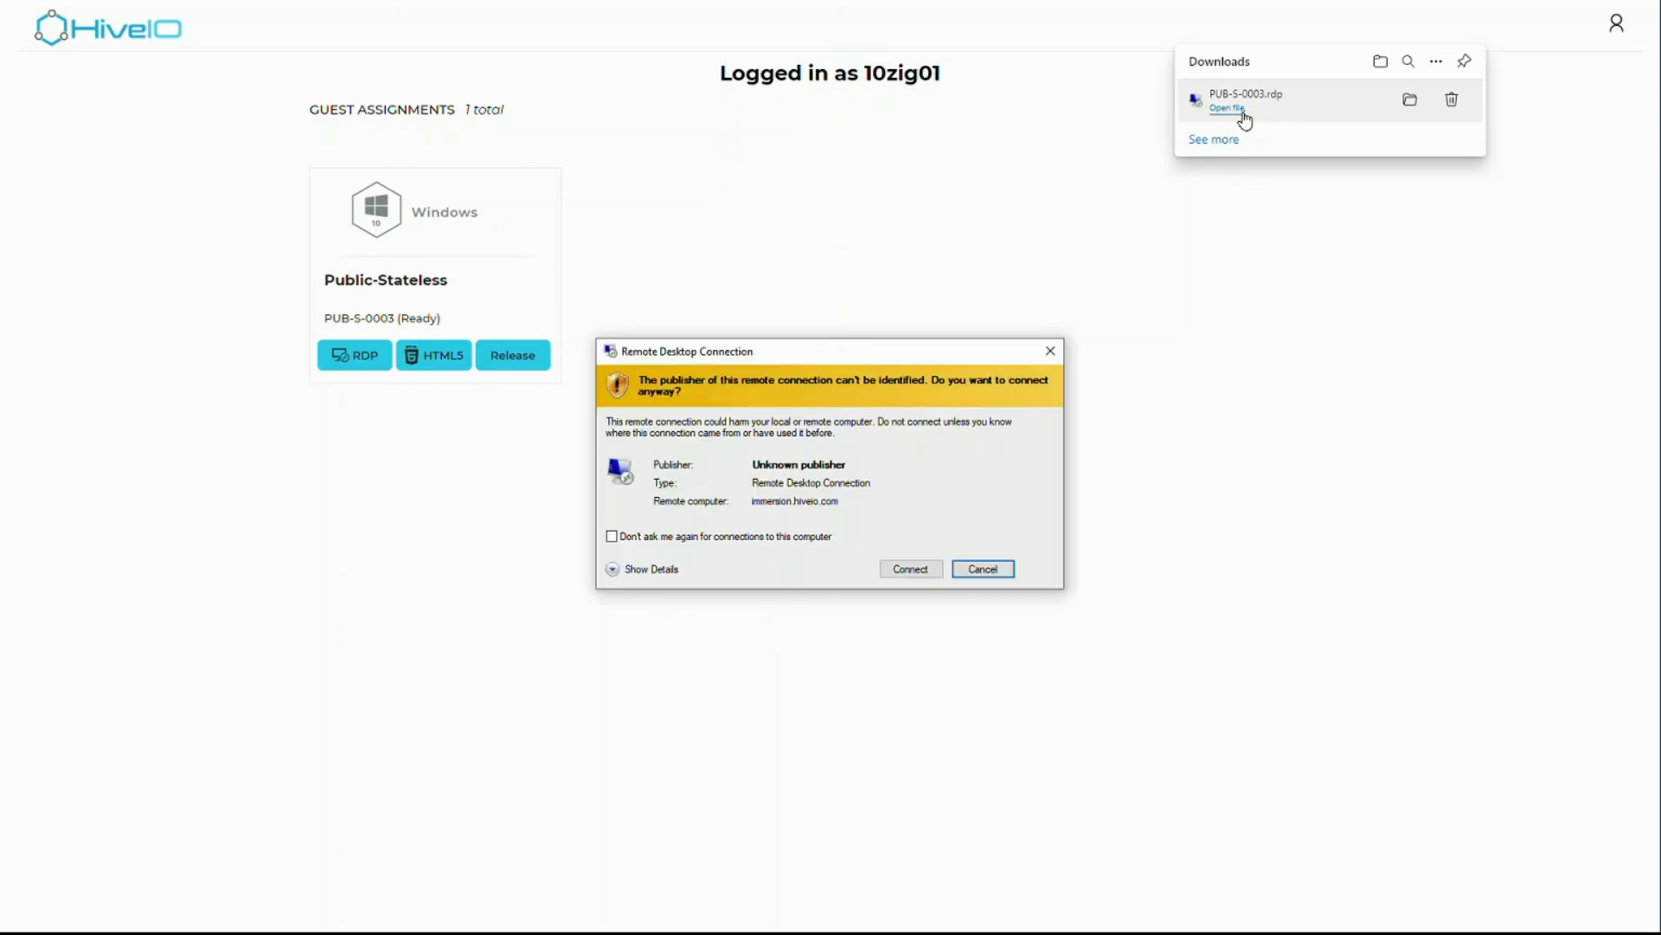
{"action": "left_click", "coordinate": [931, 575]}
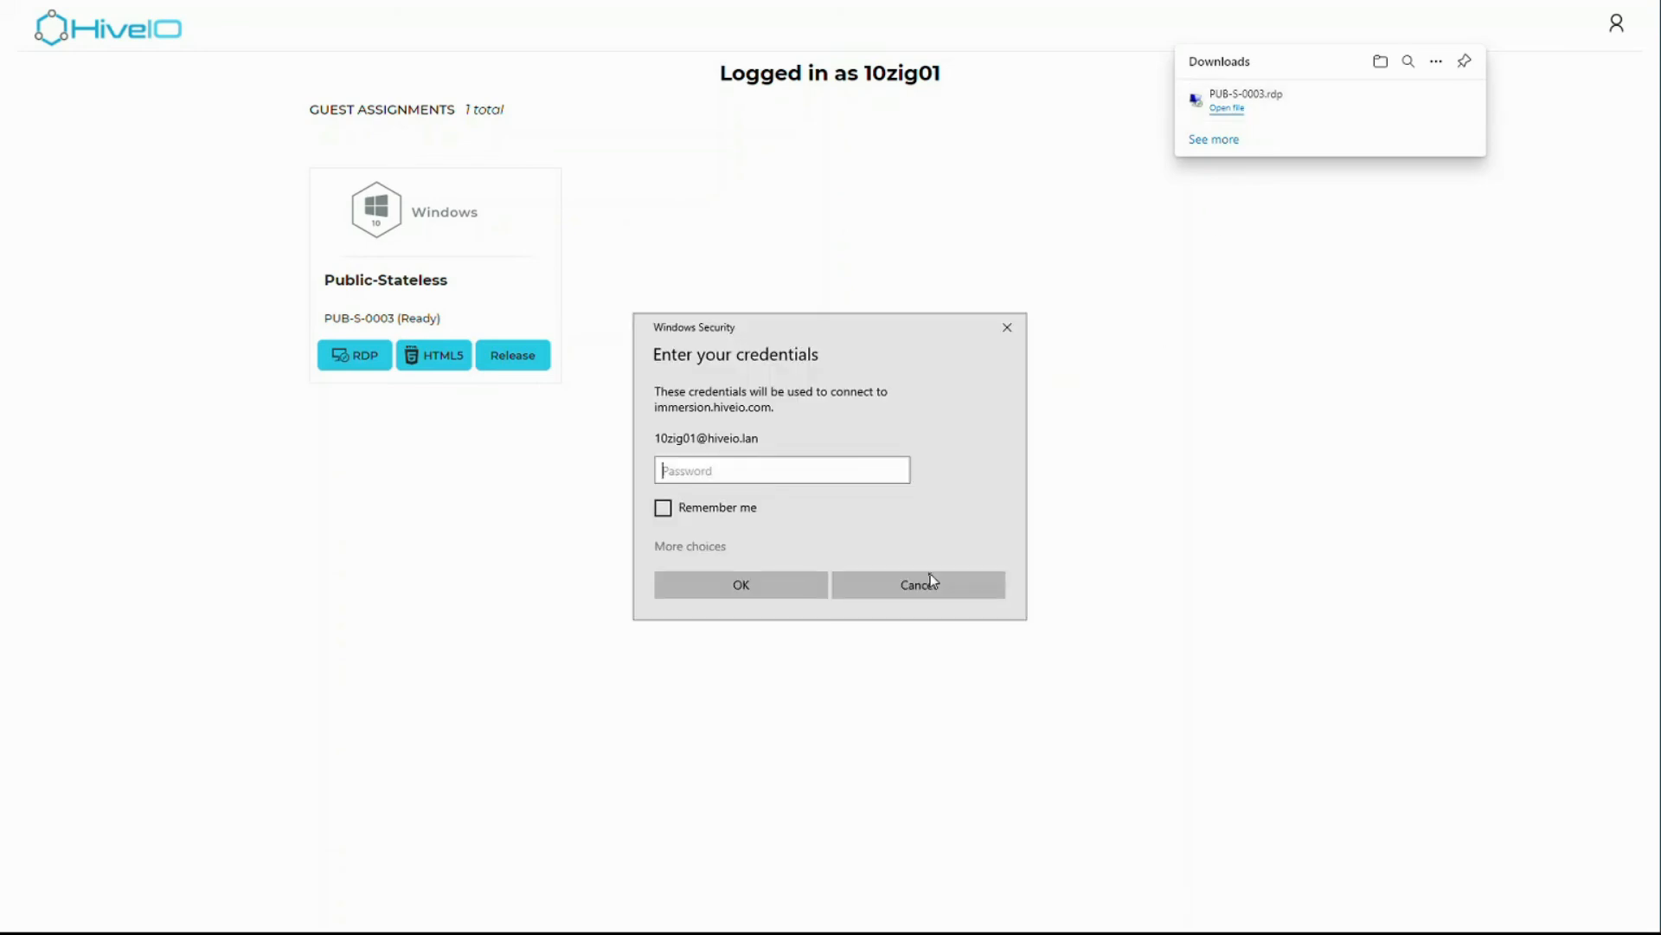
{"action": "key", "text": "ctrl+v"}
{"action": "left_click", "coordinate": [803, 592]}
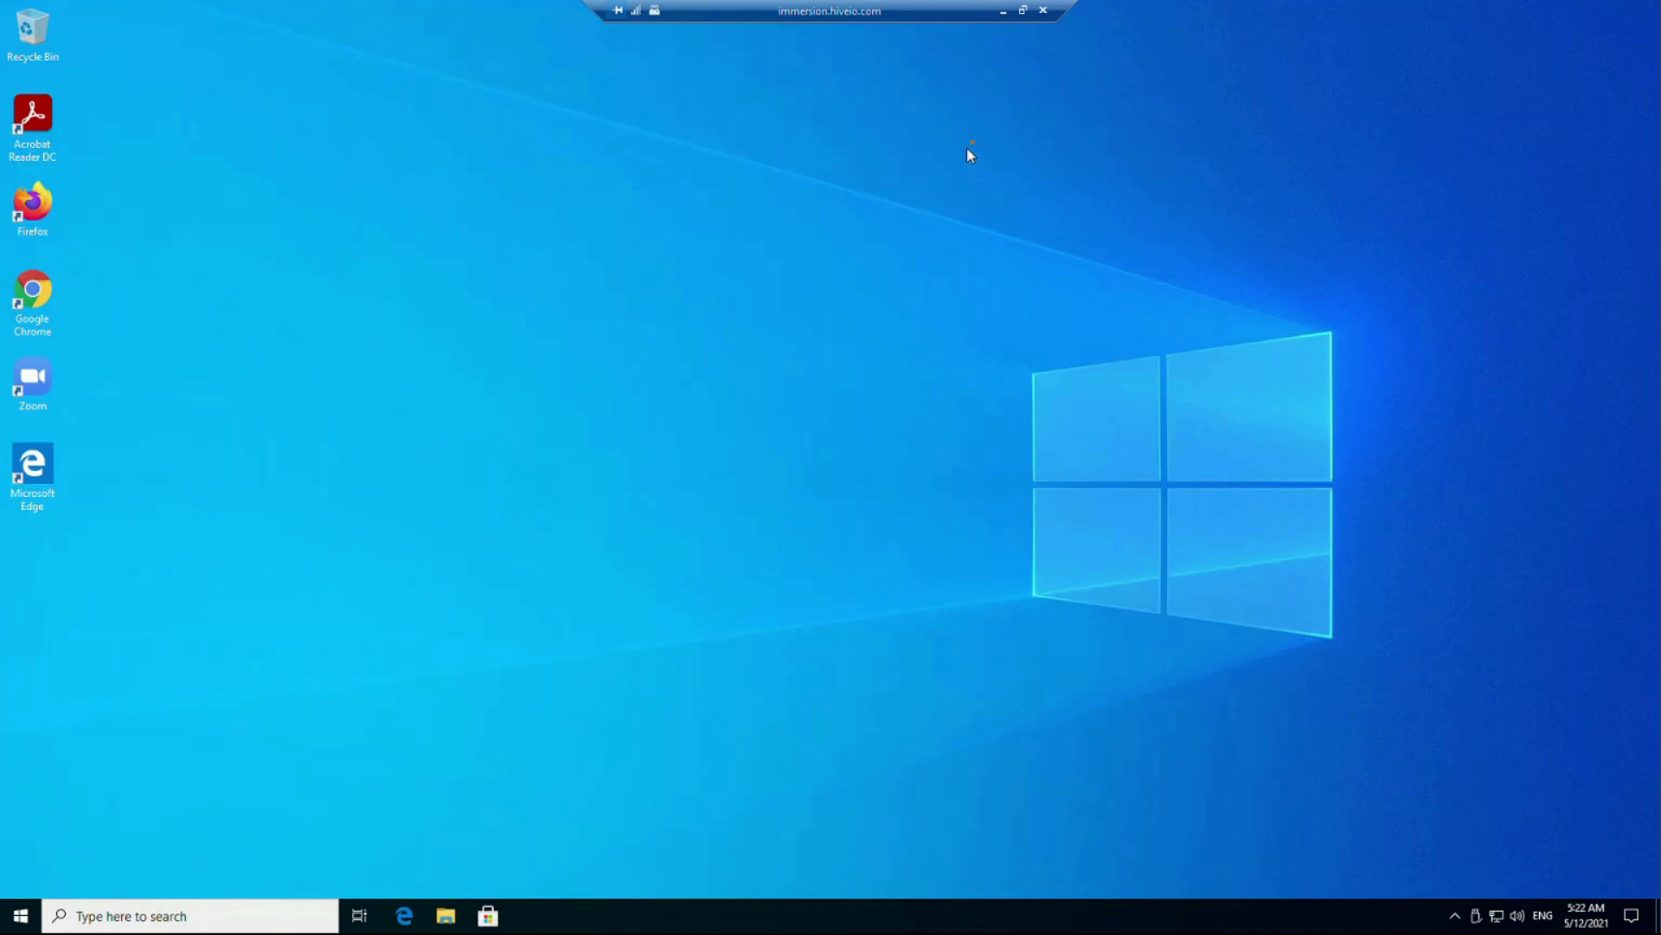
- Close the PUB-S-0003 Remote Desktop session and confirm the disconnect warning
{"action": "left_click", "coordinate": [1045, 11]}
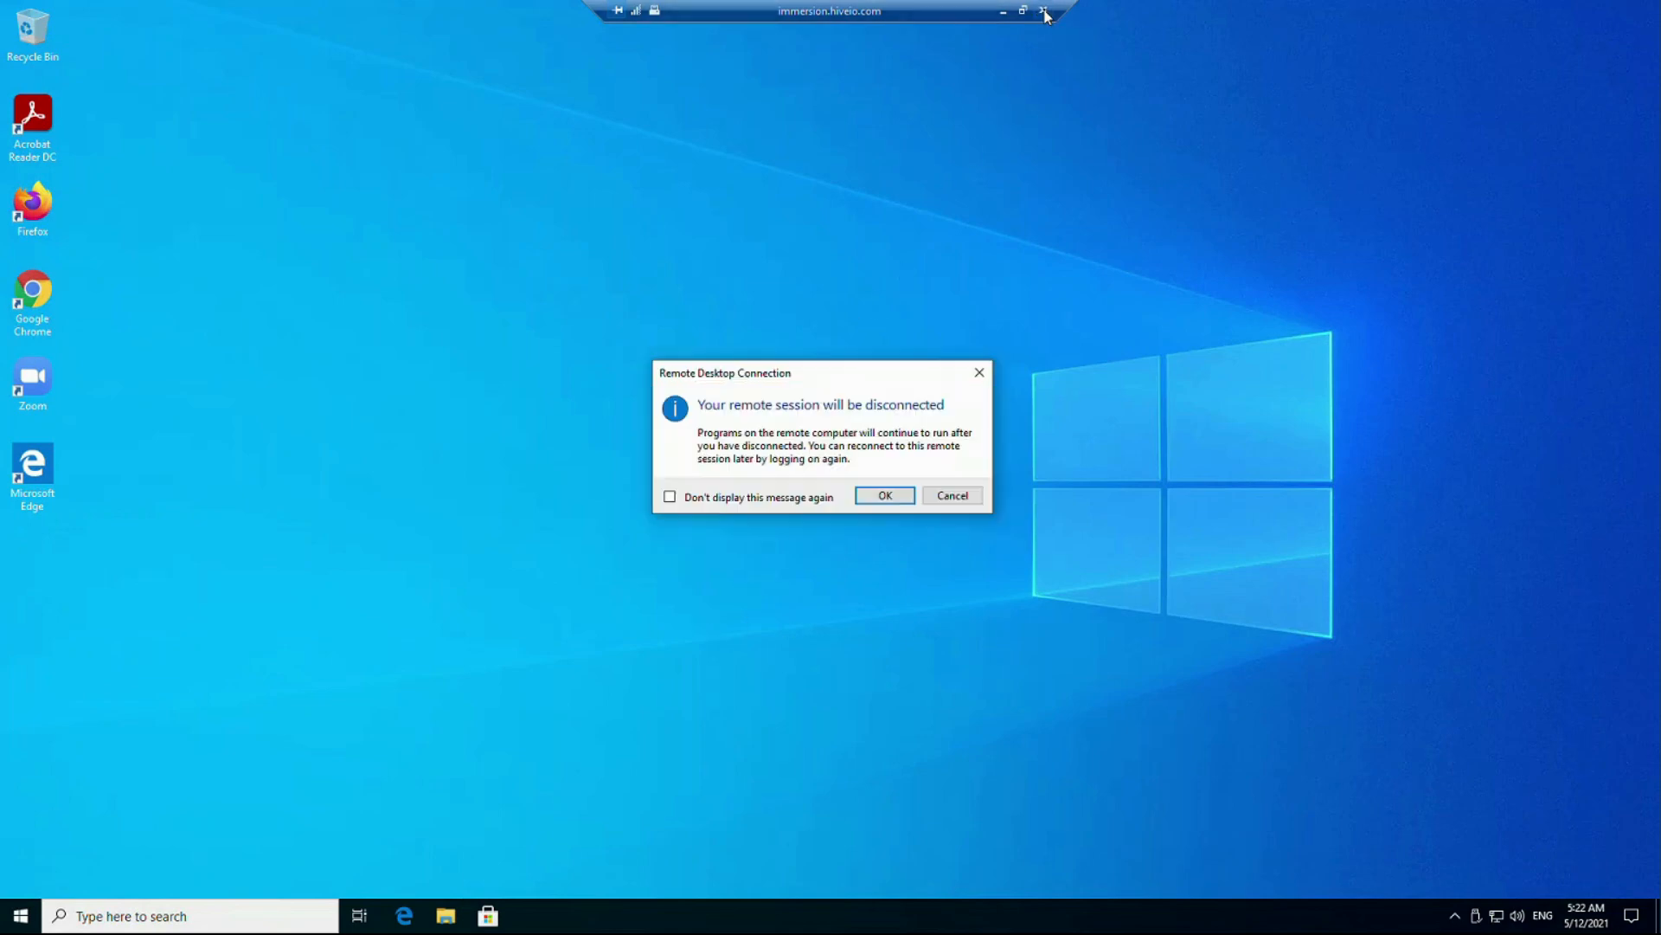
{"action": "left_click", "coordinate": [909, 495]}
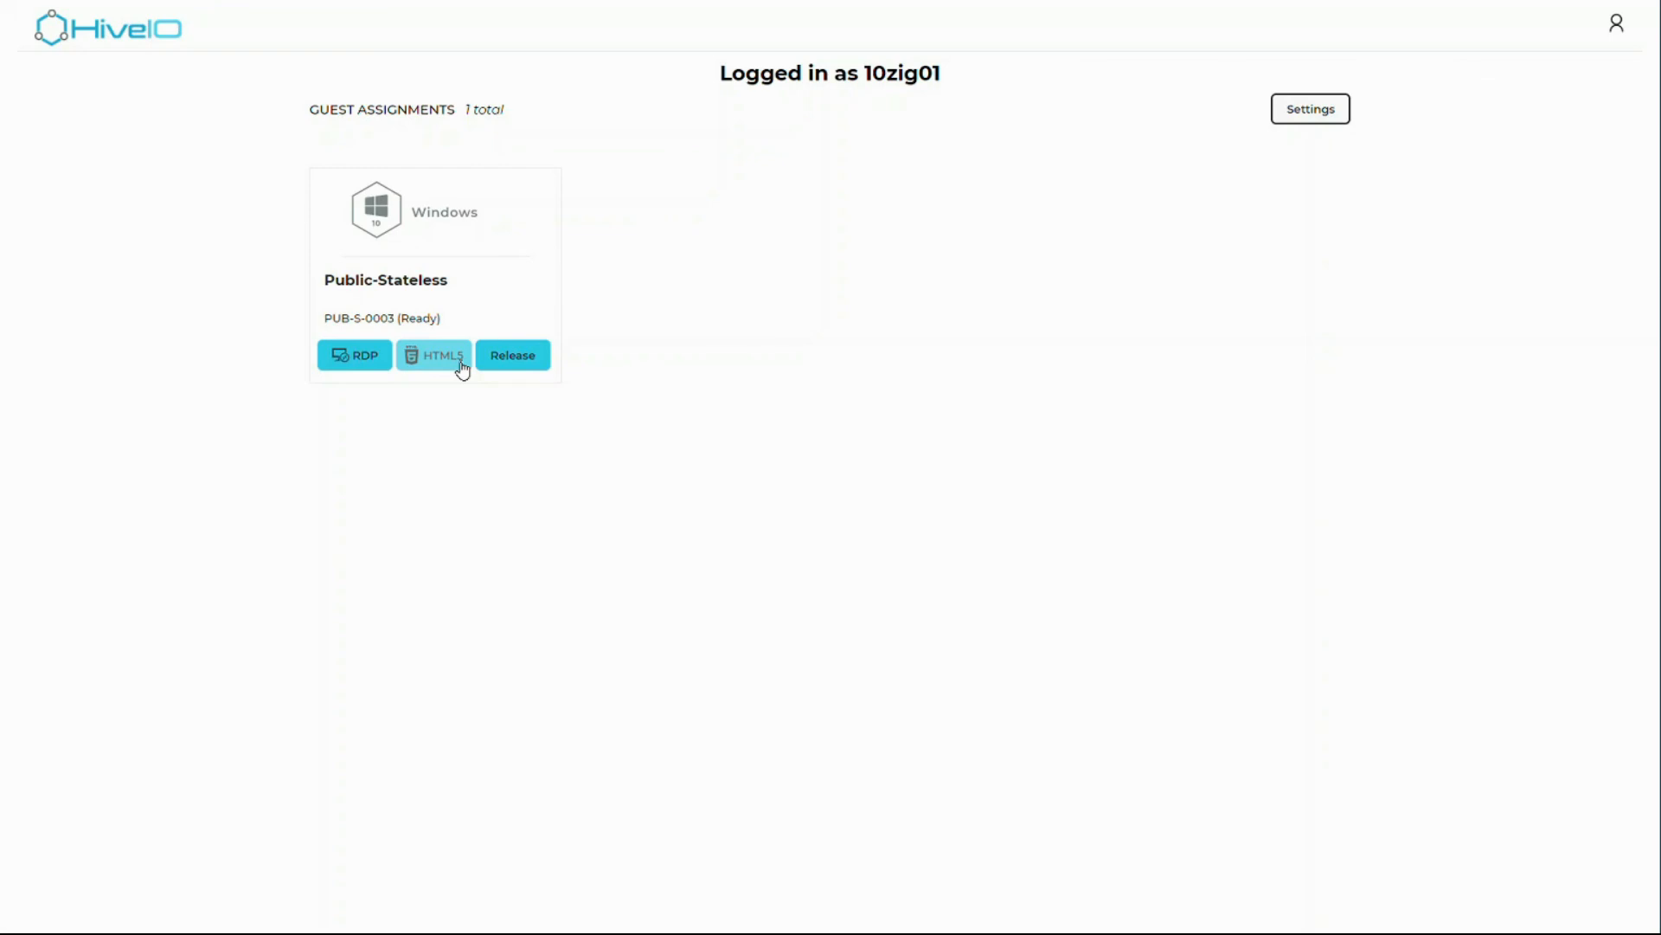
{"action": "left_click", "coordinate": [463, 370]}
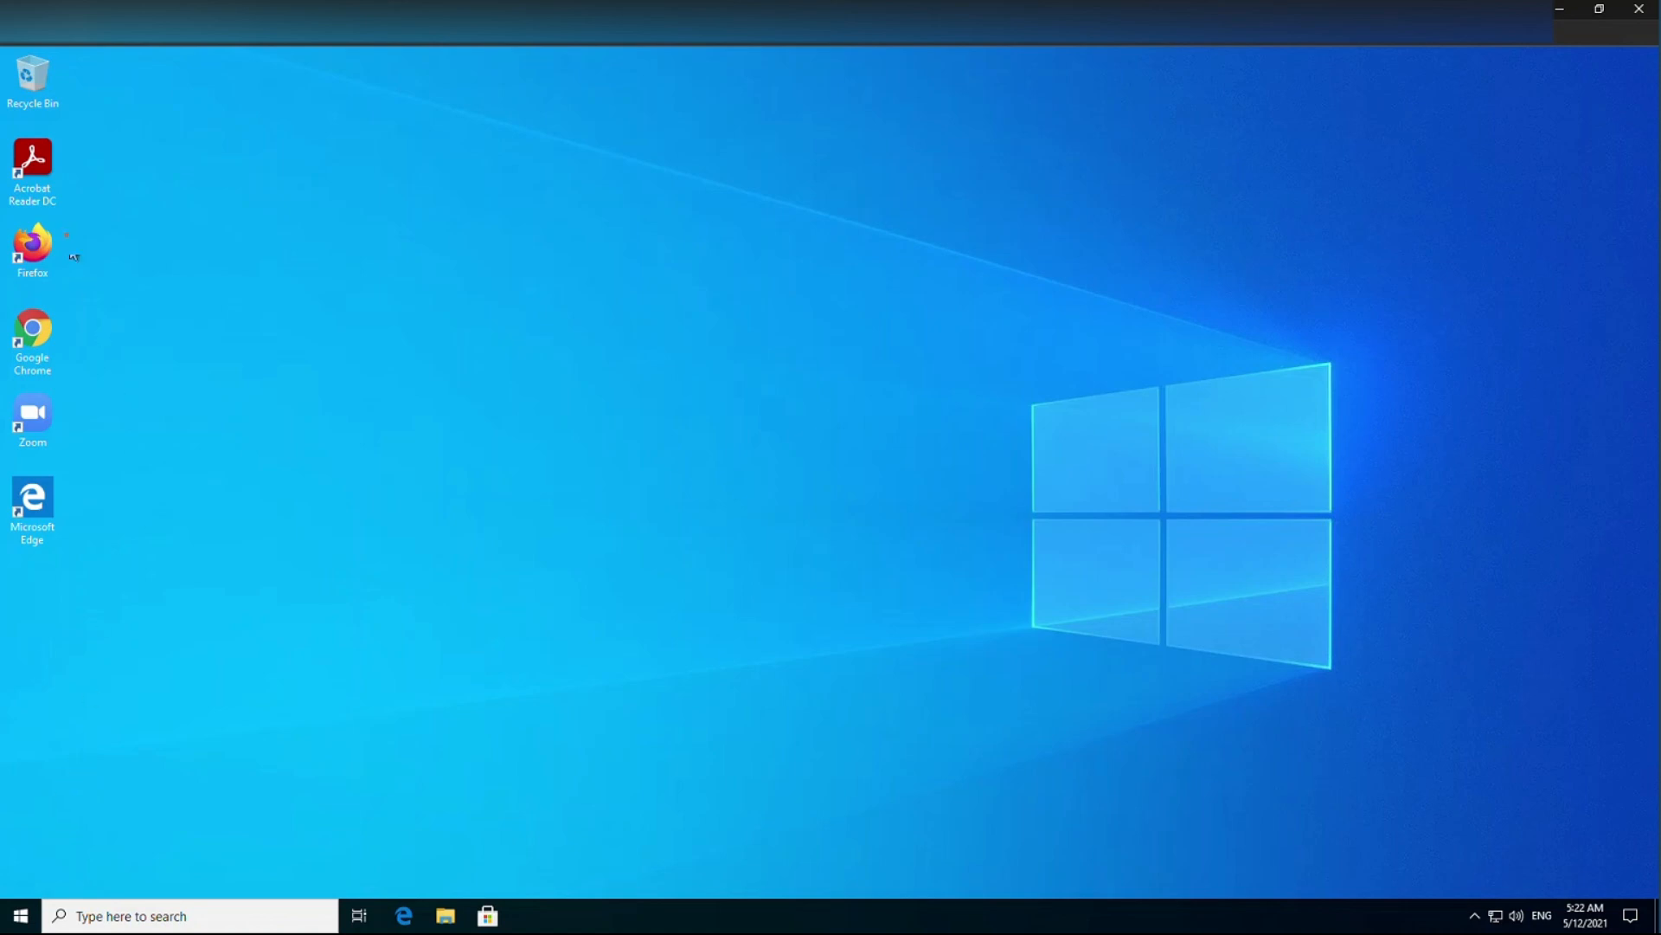
{"action": "double_click", "coordinate": [34, 346]}
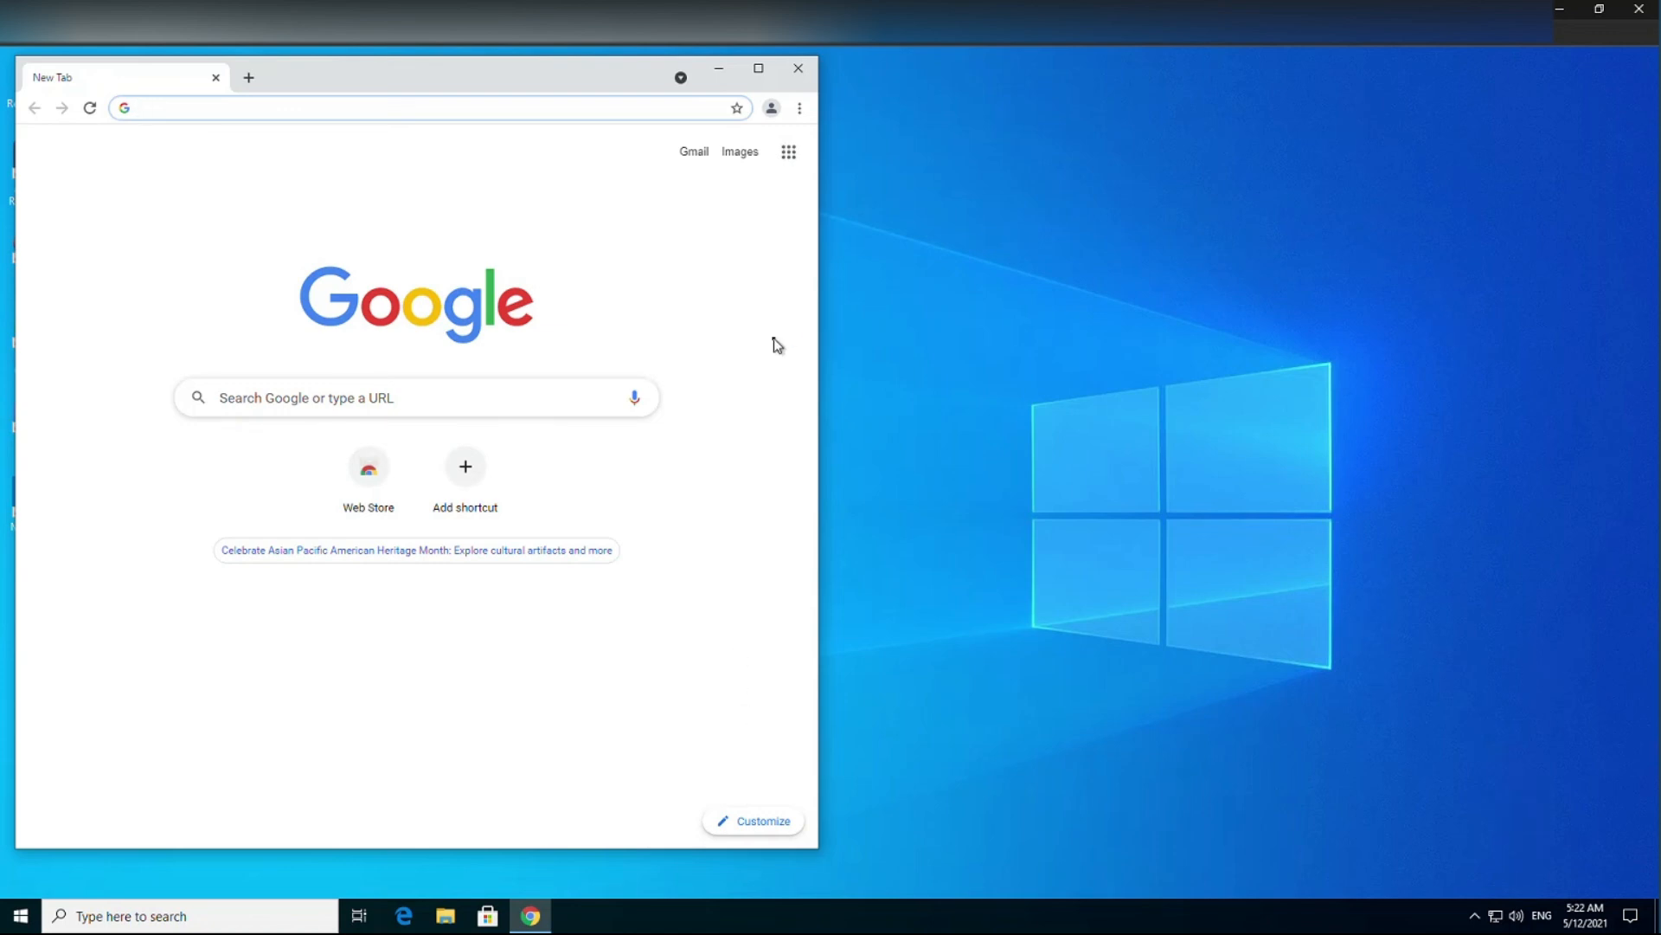
{"action": "left_click", "coordinate": [21, 924]}
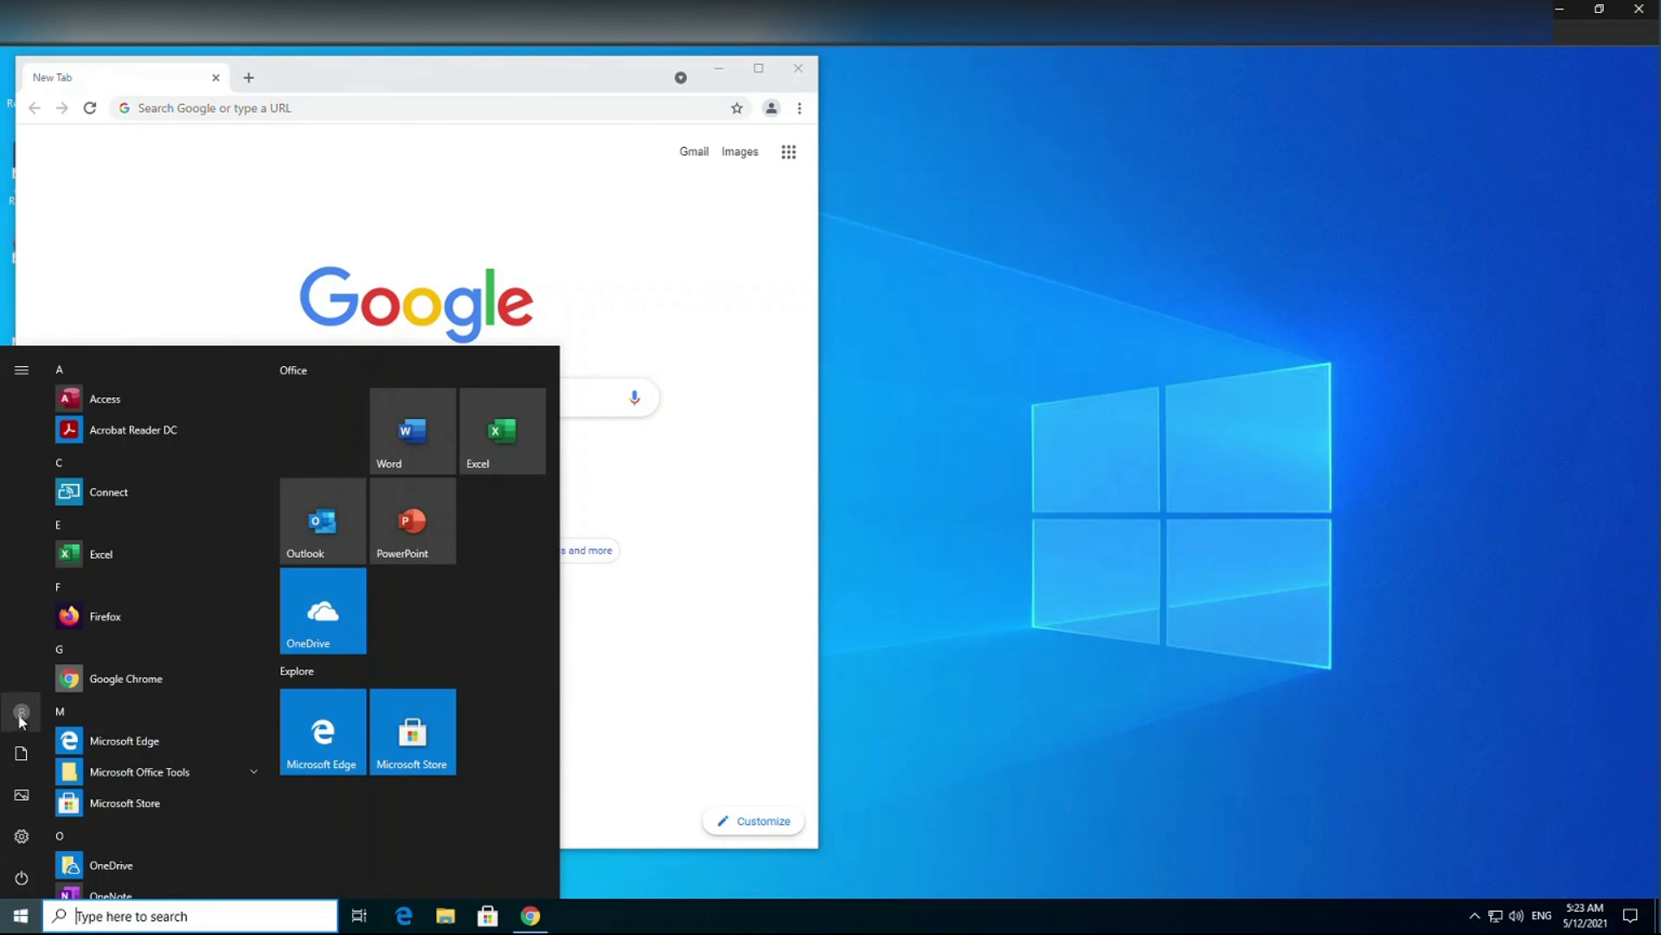
{"action": "left_click", "coordinate": [23, 719]}
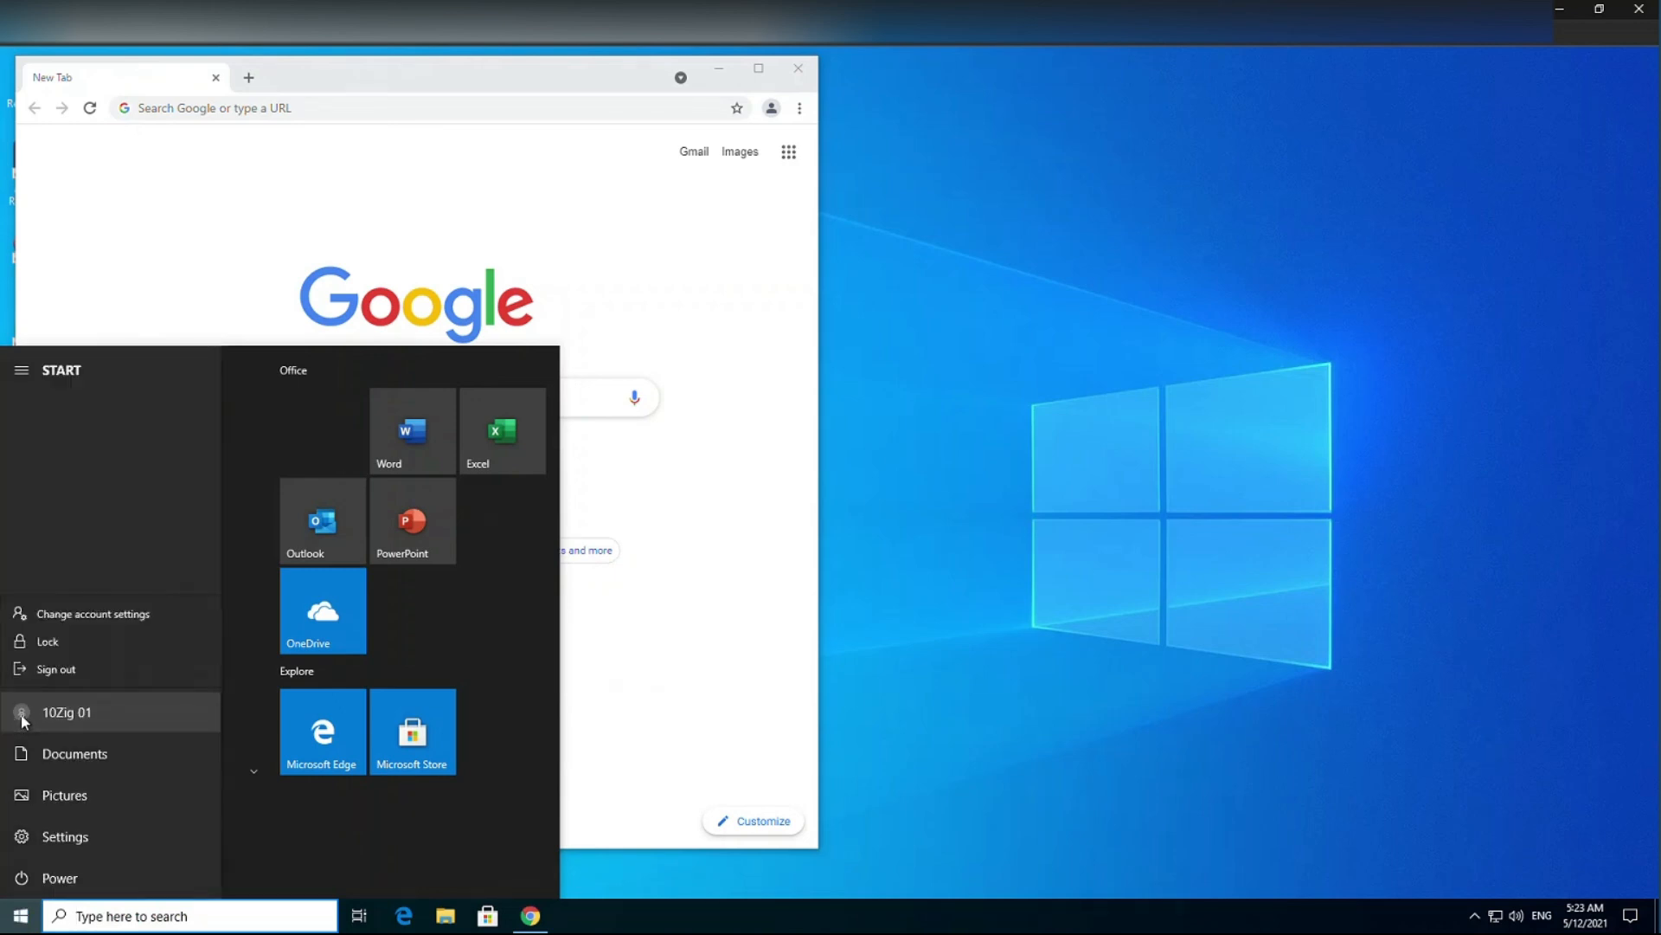
{"action": "left_click", "coordinate": [112, 672]}
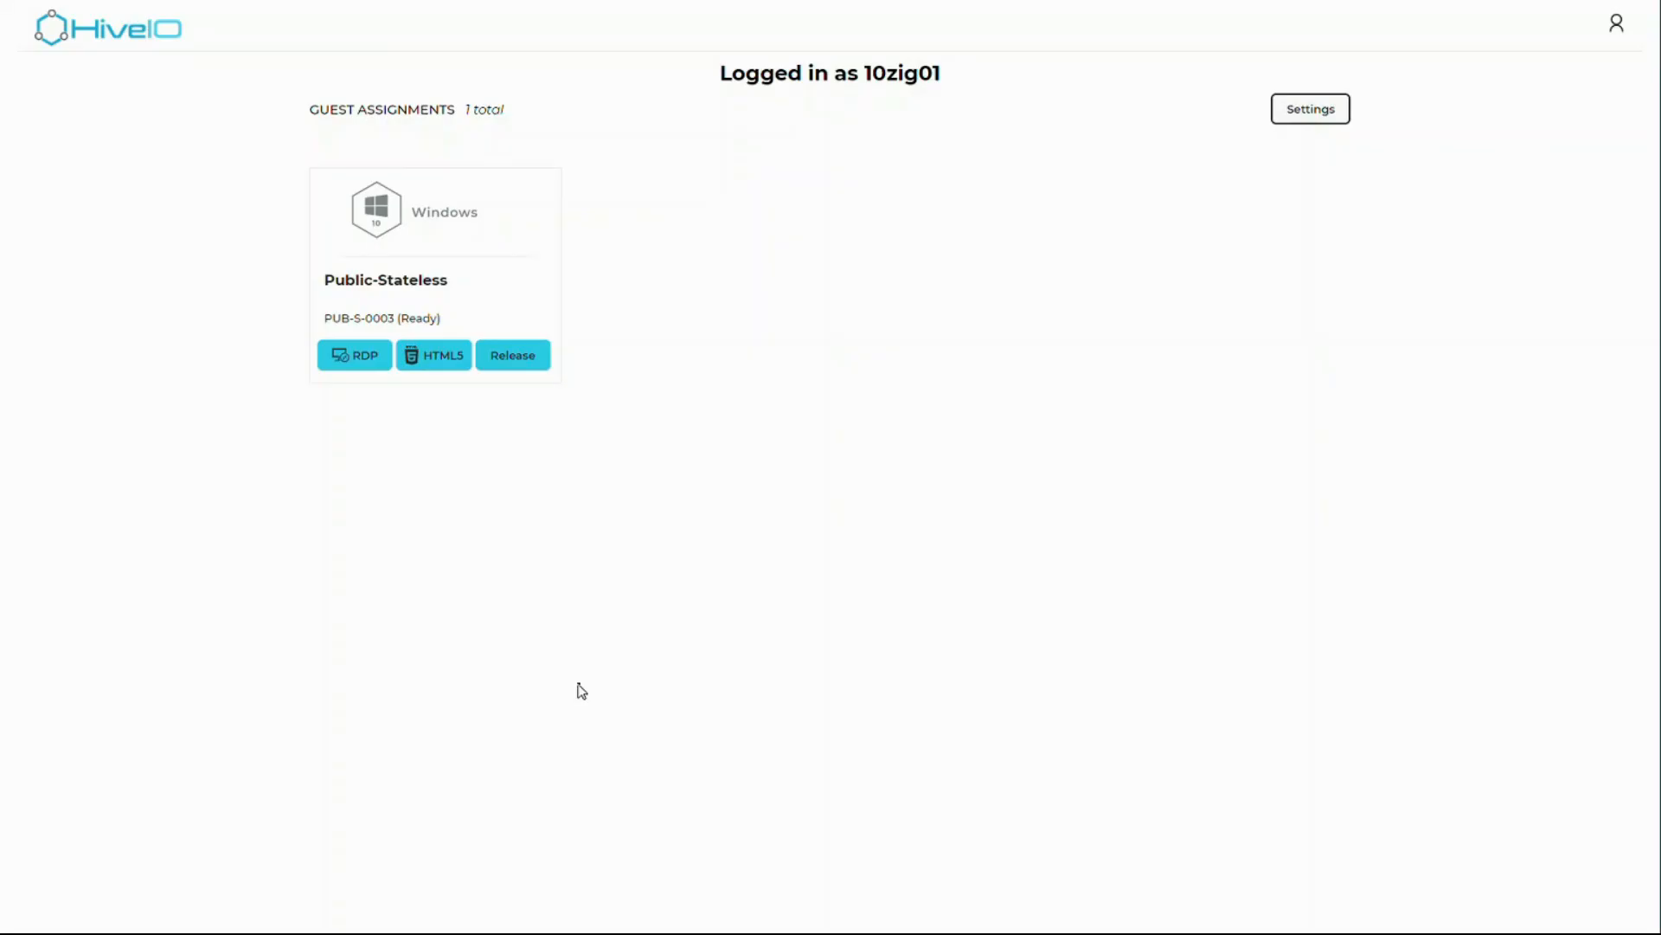